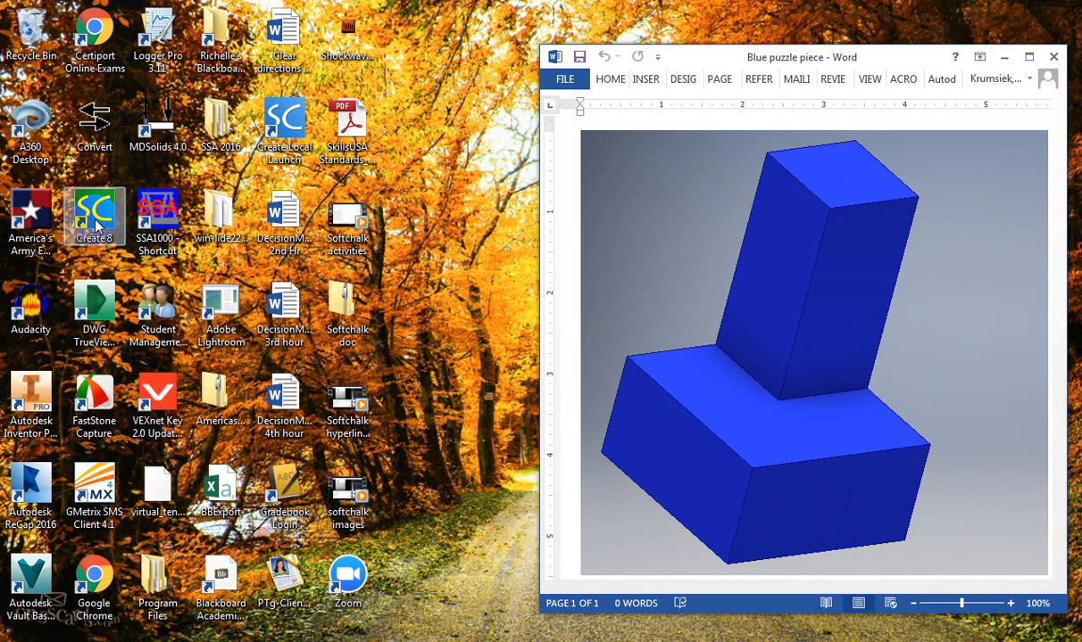
Step: Launch Autodesk Inventor Professional 2016 and open its project manager
right_click(36, 381)
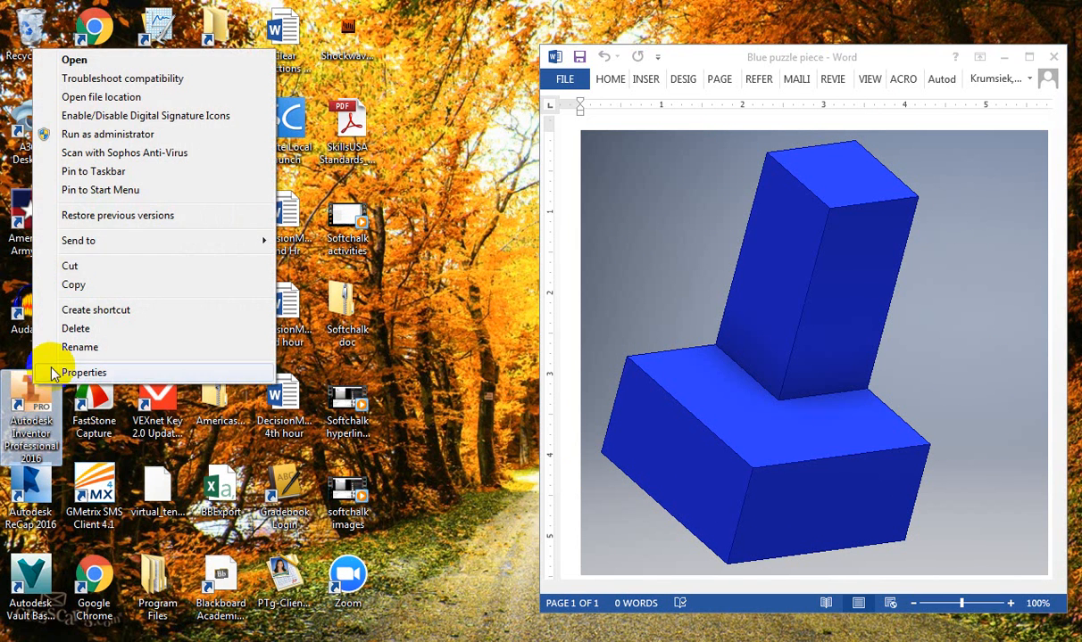
click(74, 59)
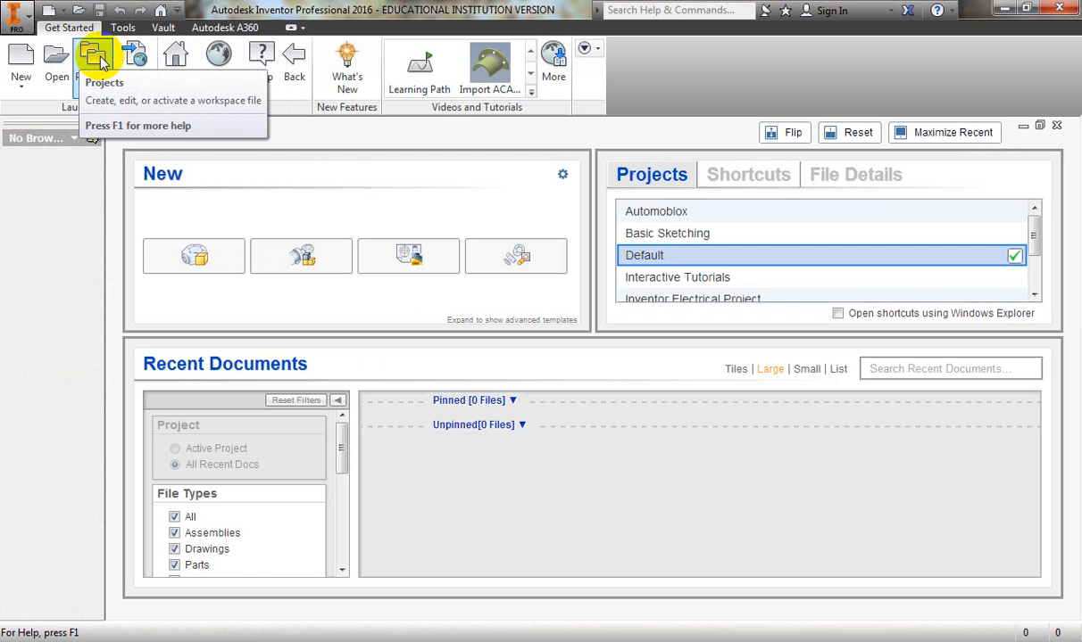
click(89, 82)
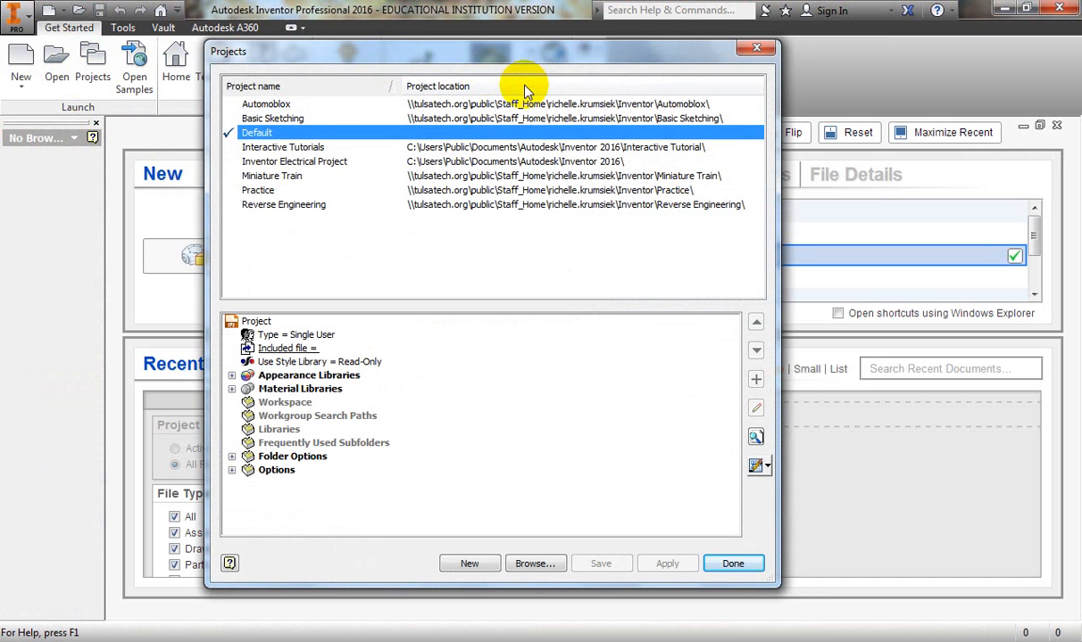
Step: Create a new single-user project named Puzzle Cube, including its missing workspace folder, and close the project manager
click(481, 568)
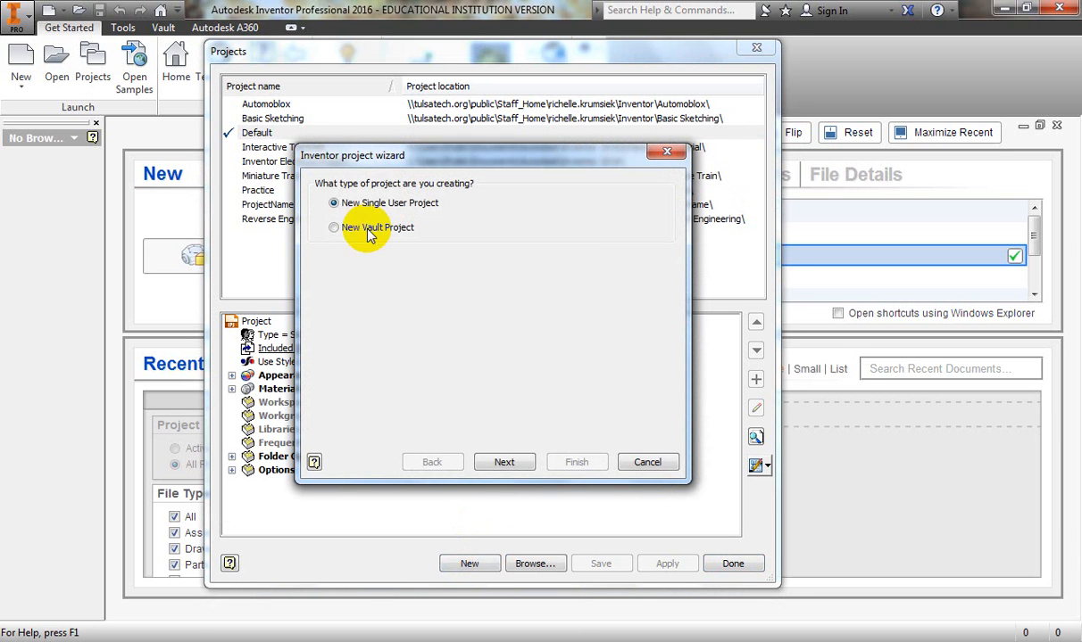
click(505, 464)
drag(414, 219, 278, 225)
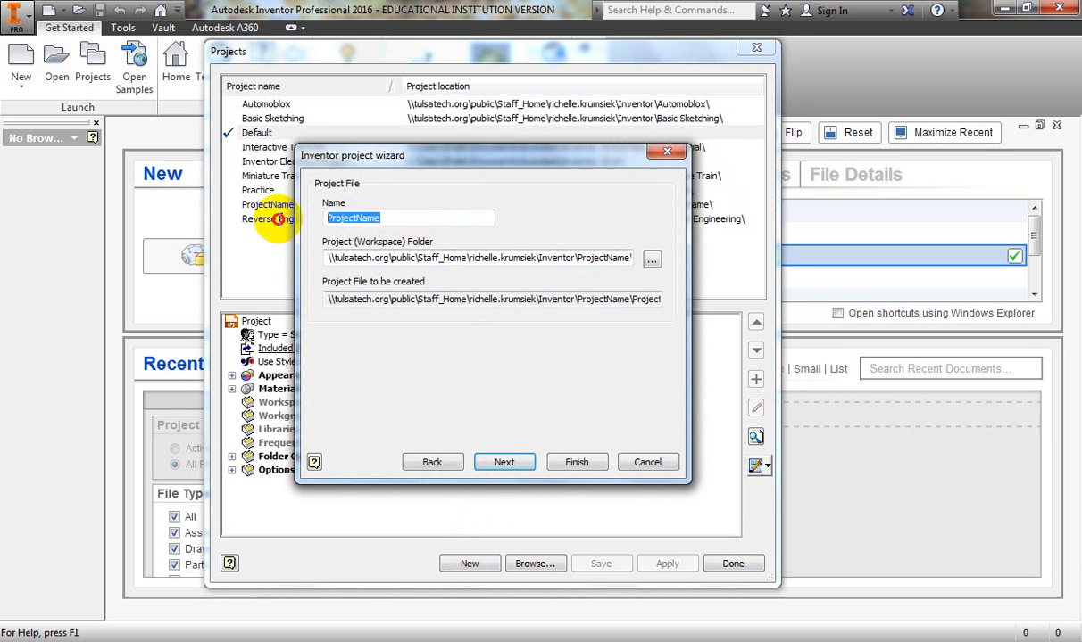
text(Puzzl)
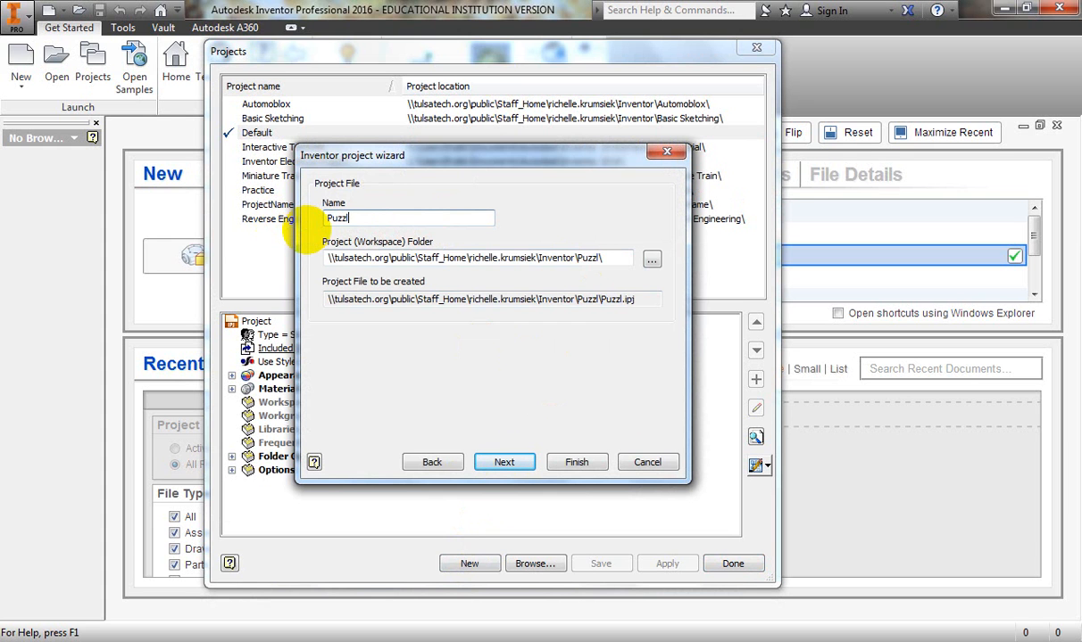
text(e Cube)
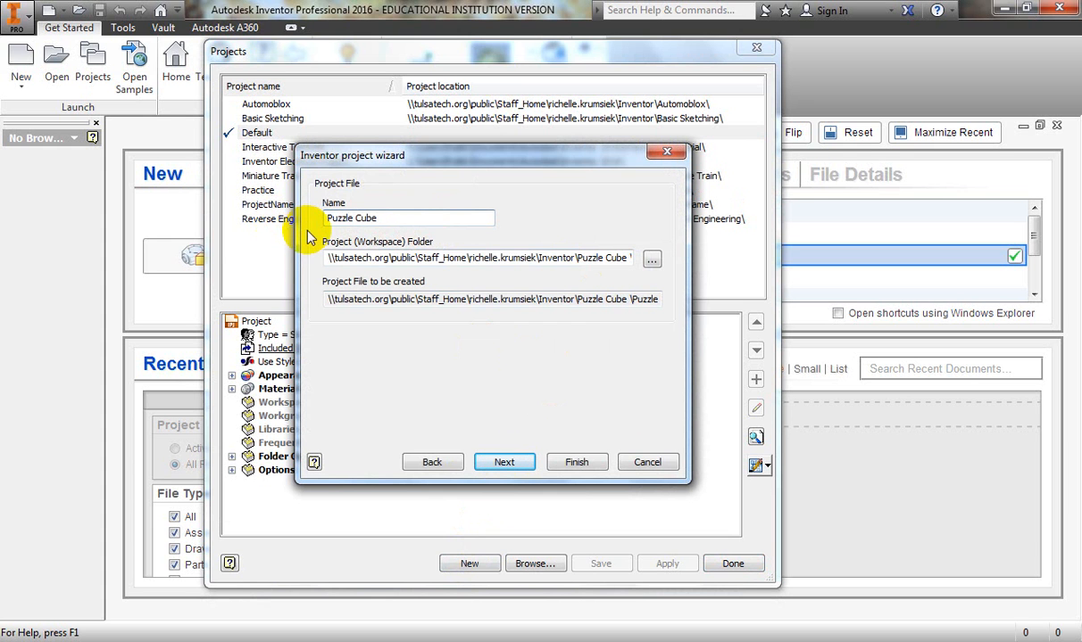
key(BackSpace)
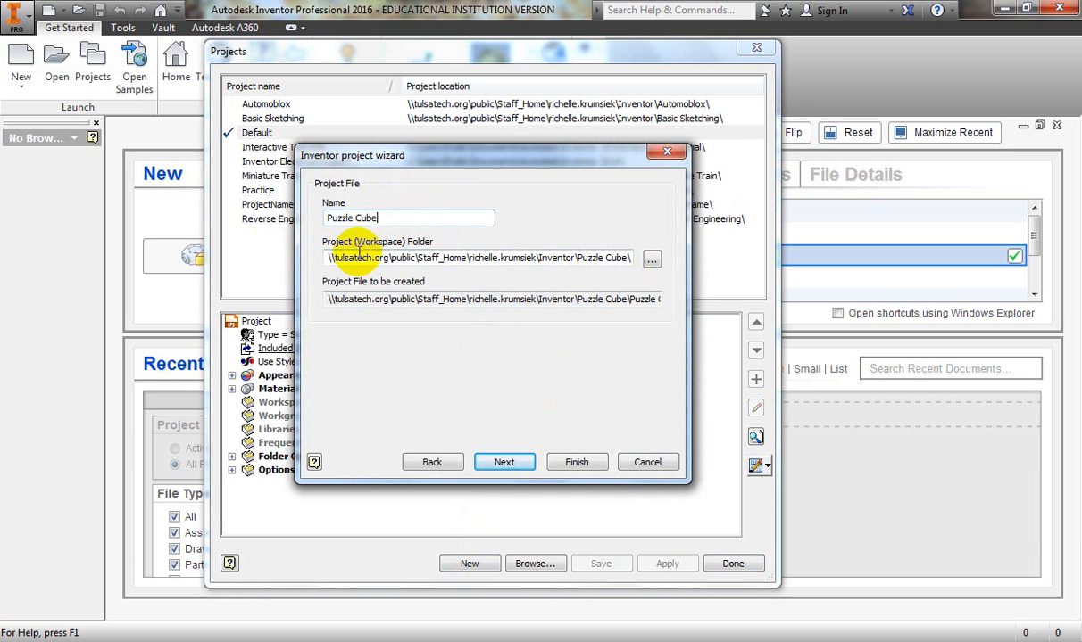
click(505, 463)
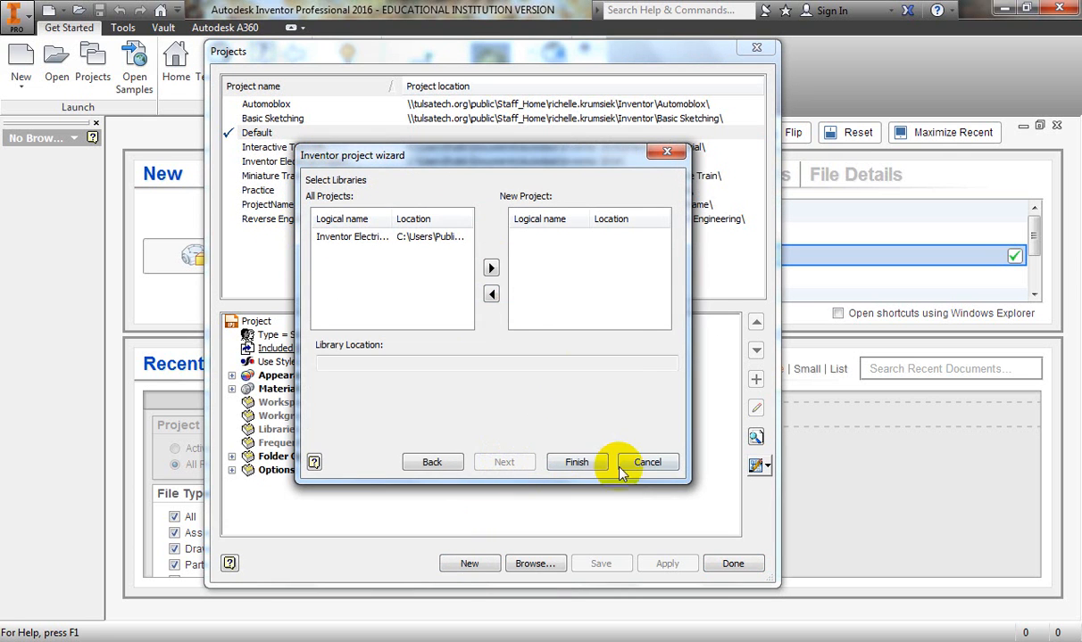
click(582, 463)
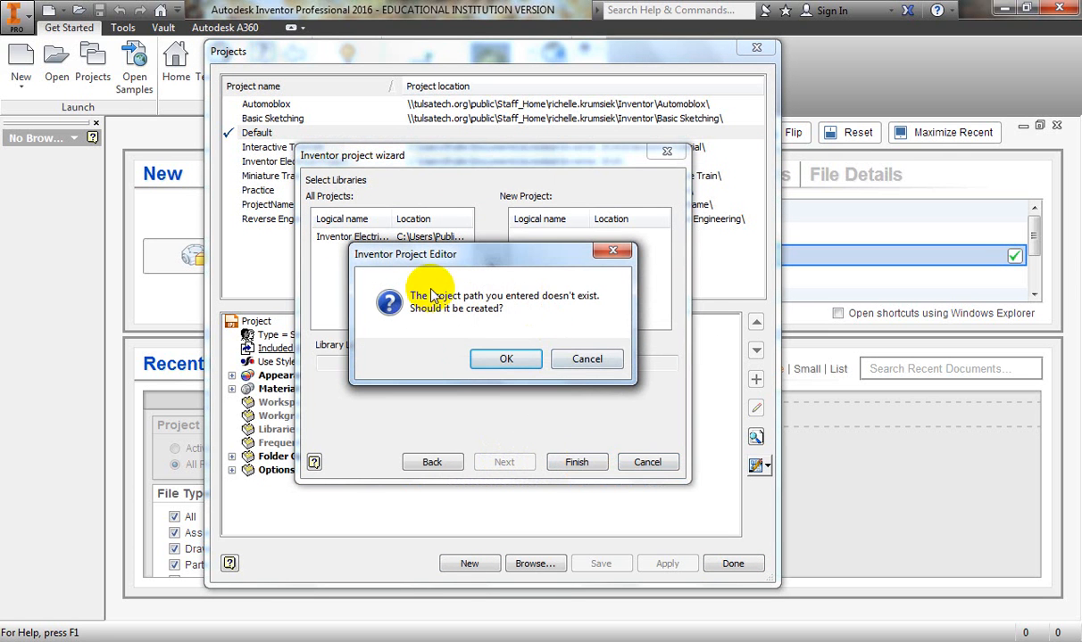
click(502, 358)
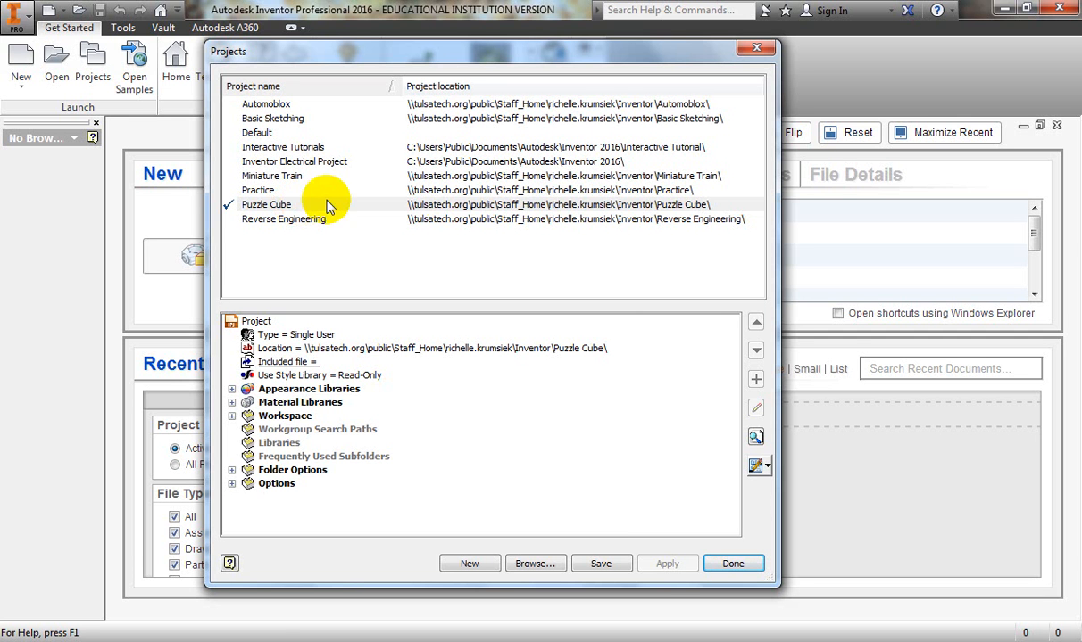
click(734, 566)
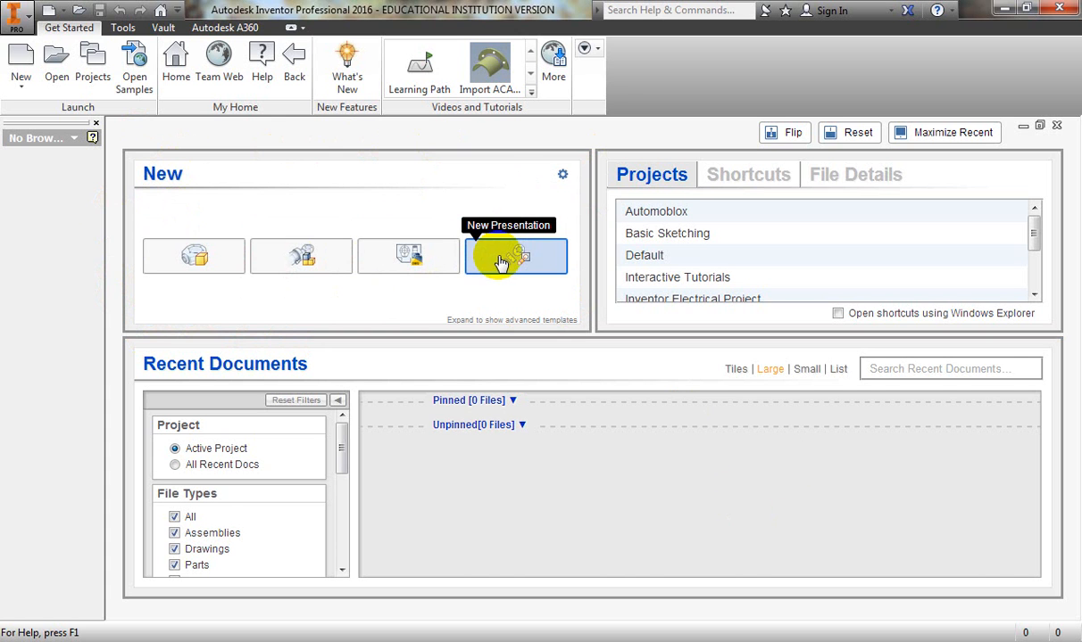
click(30, 16)
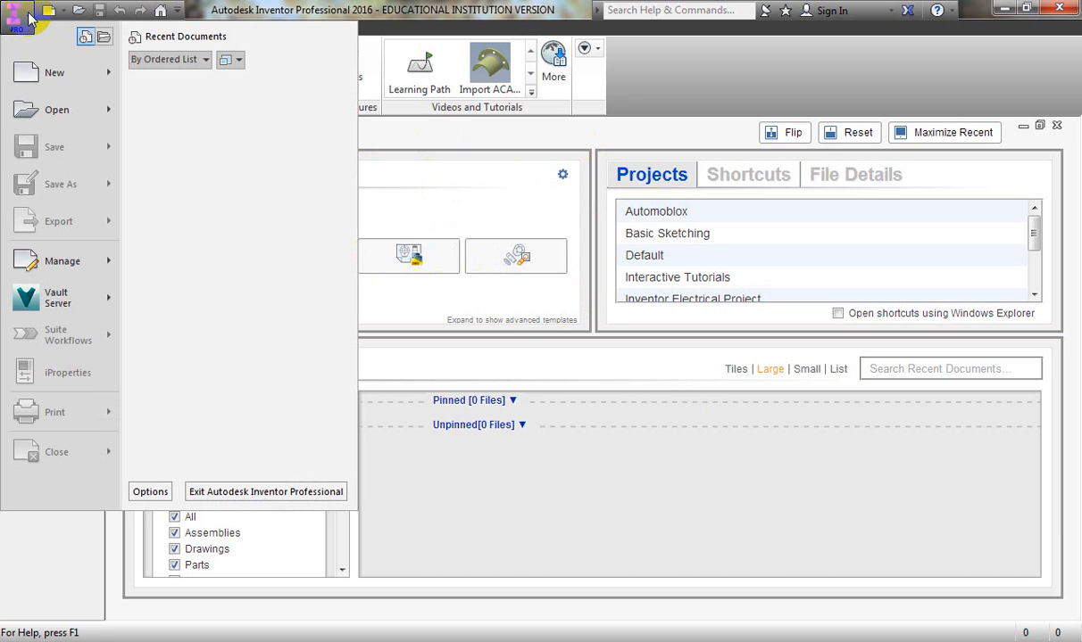
mouse_move(104, 72)
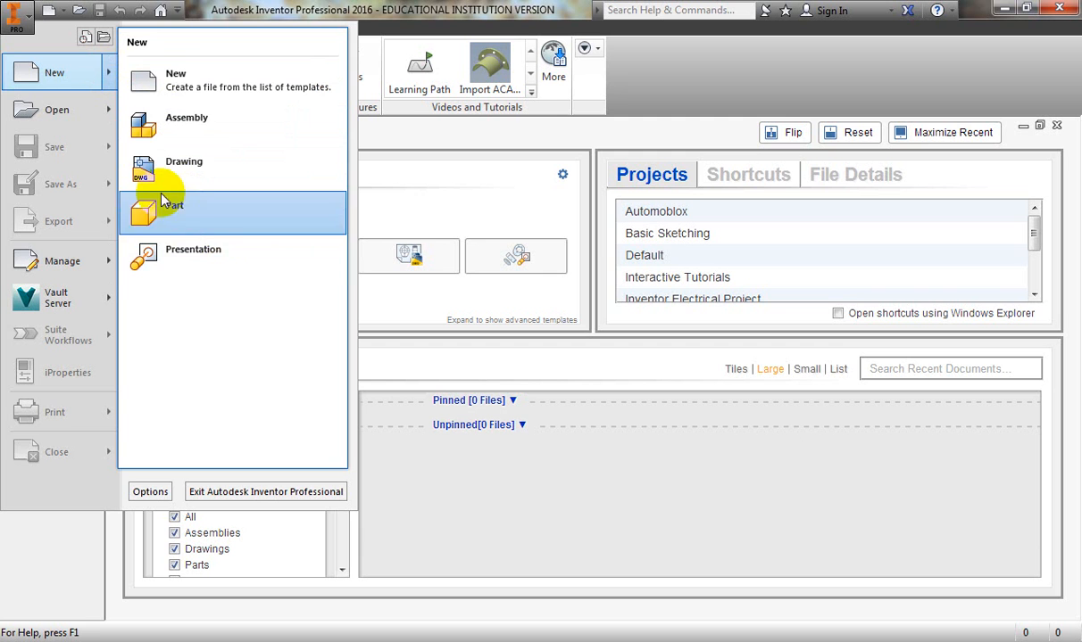
click(61, 17)
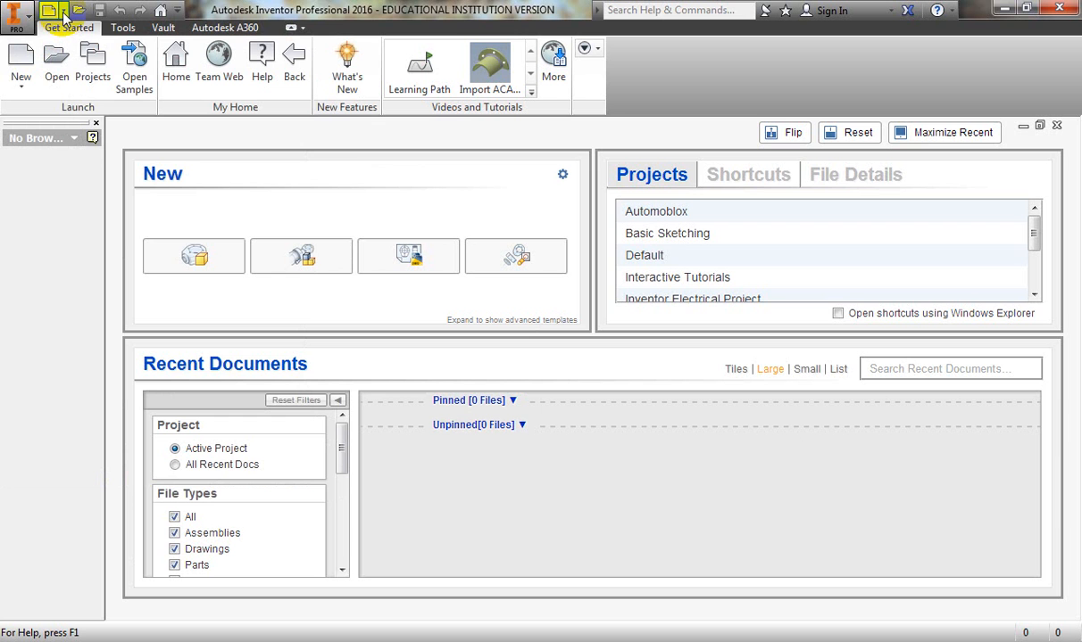
click(65, 17)
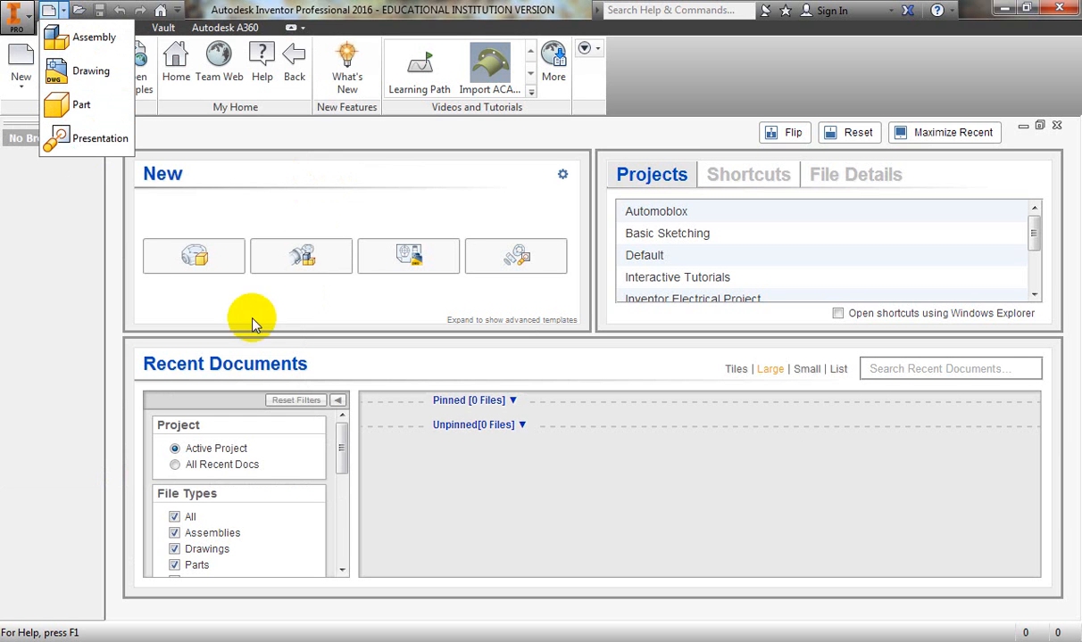
click(384, 297)
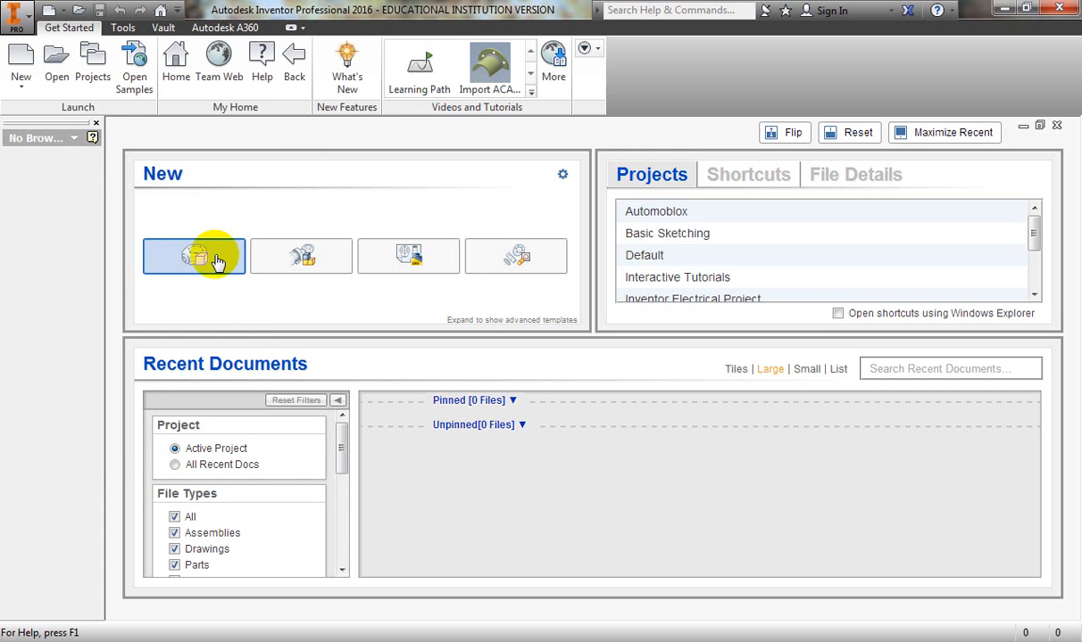
Step: Check the default template's measurement units and drawing standard without changing them
click(563, 175)
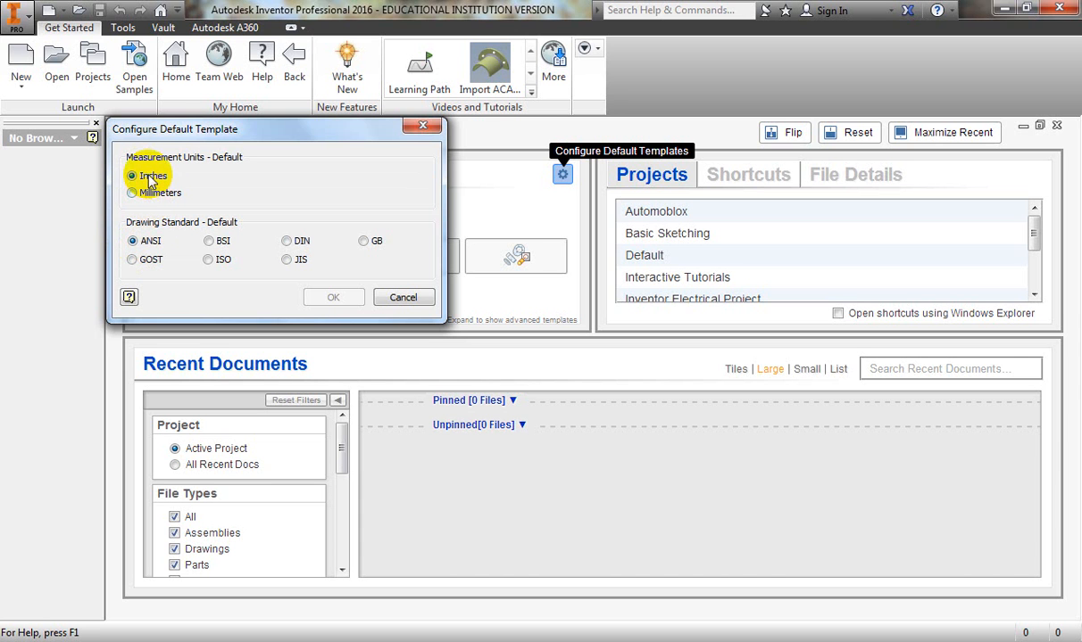
click(423, 128)
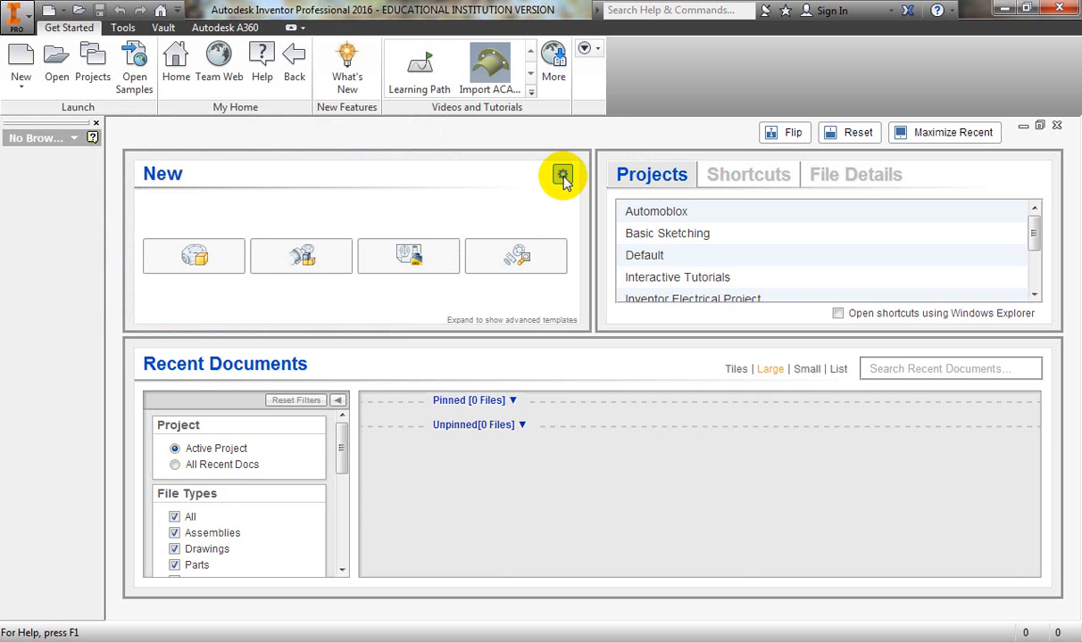
Step: Create a new part file and close the duplicate Part2, leaving Part1 open
click(189, 265)
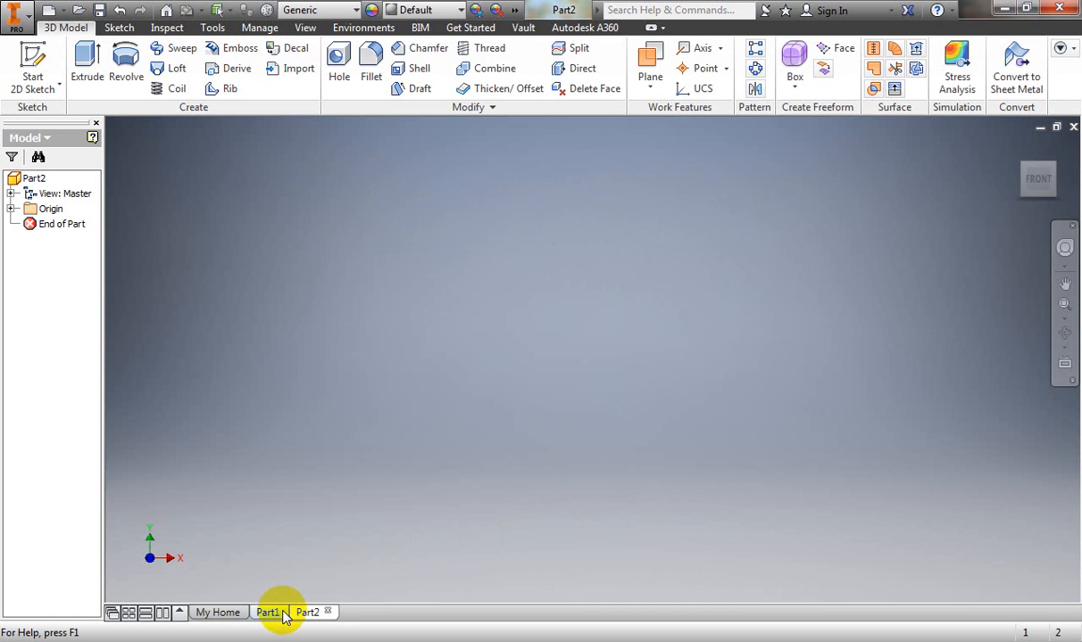
mouse_move(269, 617)
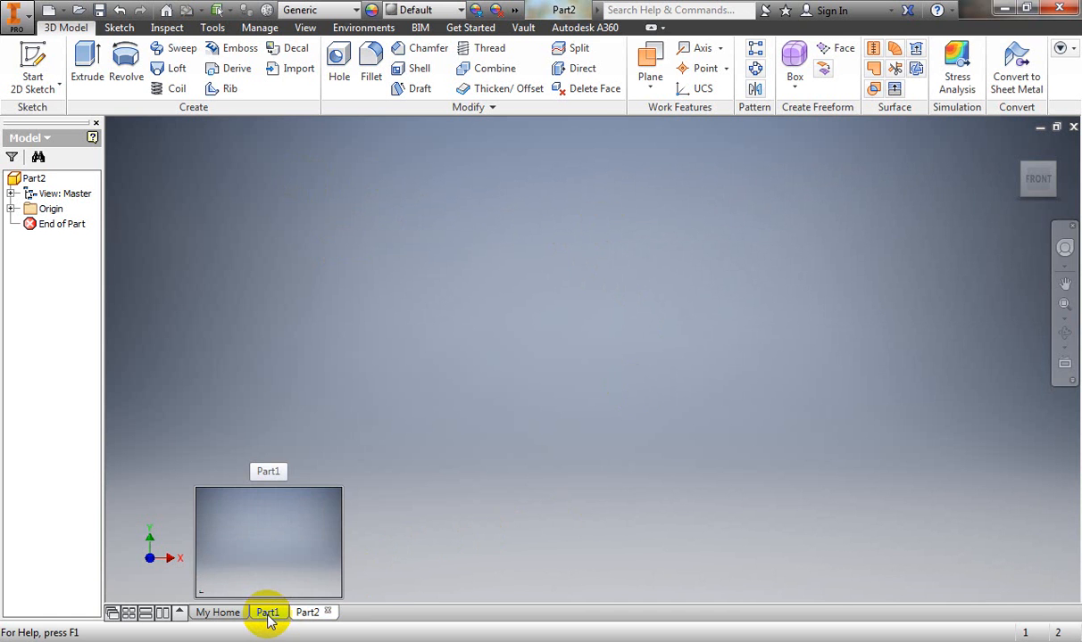
click(327, 613)
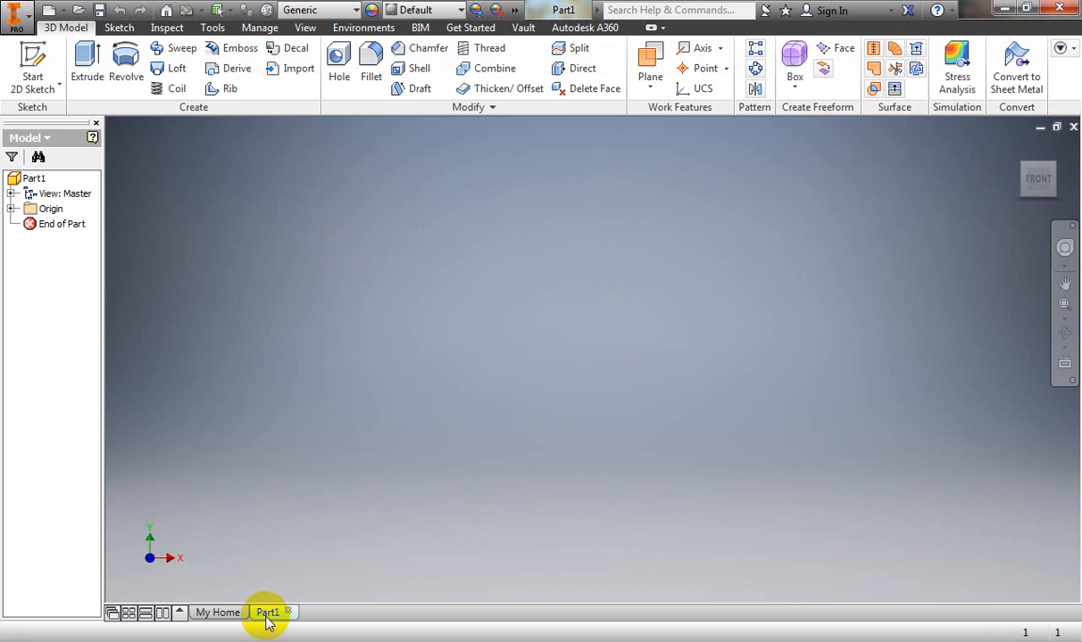
Step: Return from the Word reference image to Inventor and start a 2D sketch on the XY plane
mouse_move(273, 613)
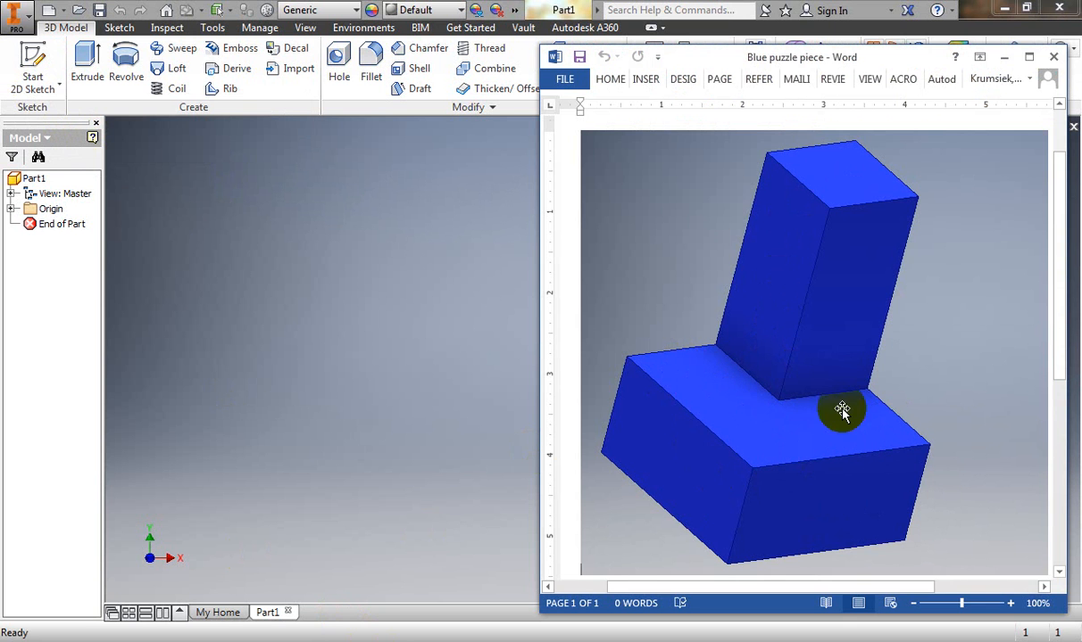
click(423, 405)
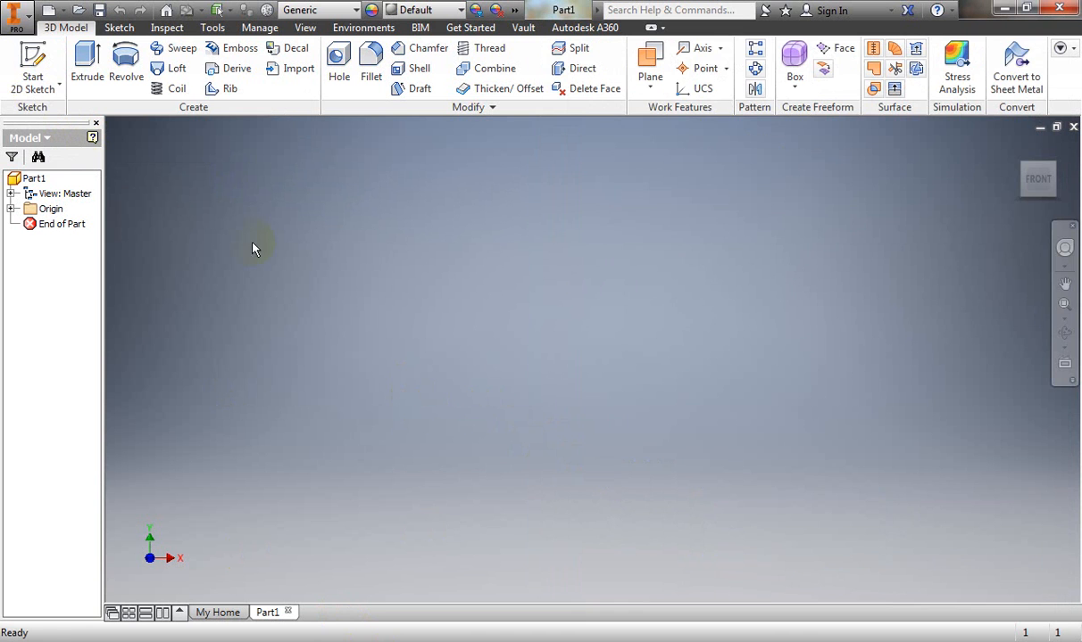
click(34, 89)
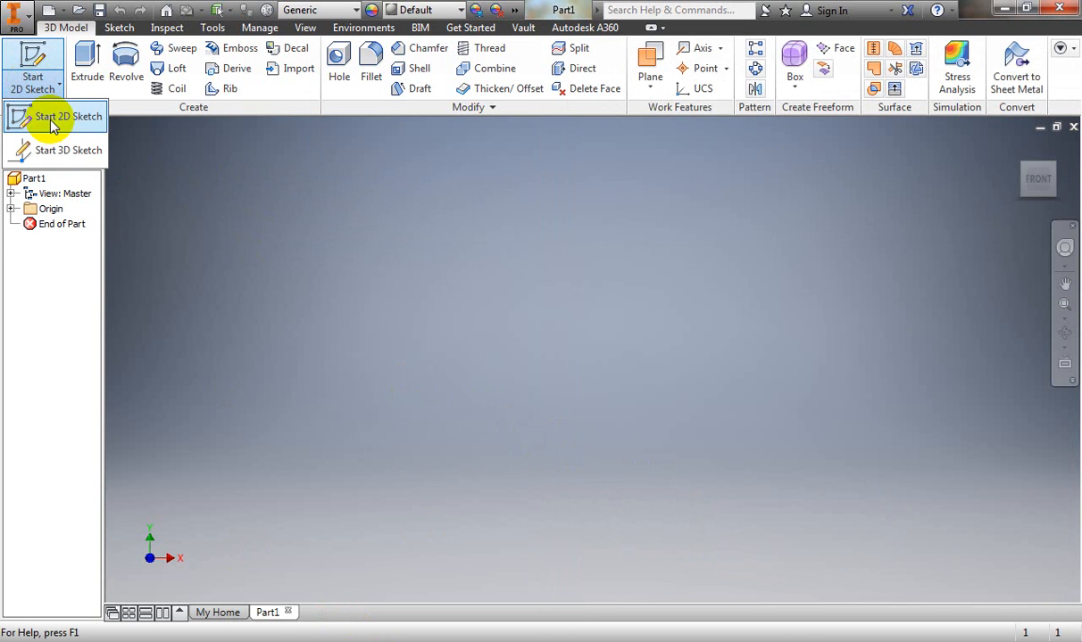
click(53, 119)
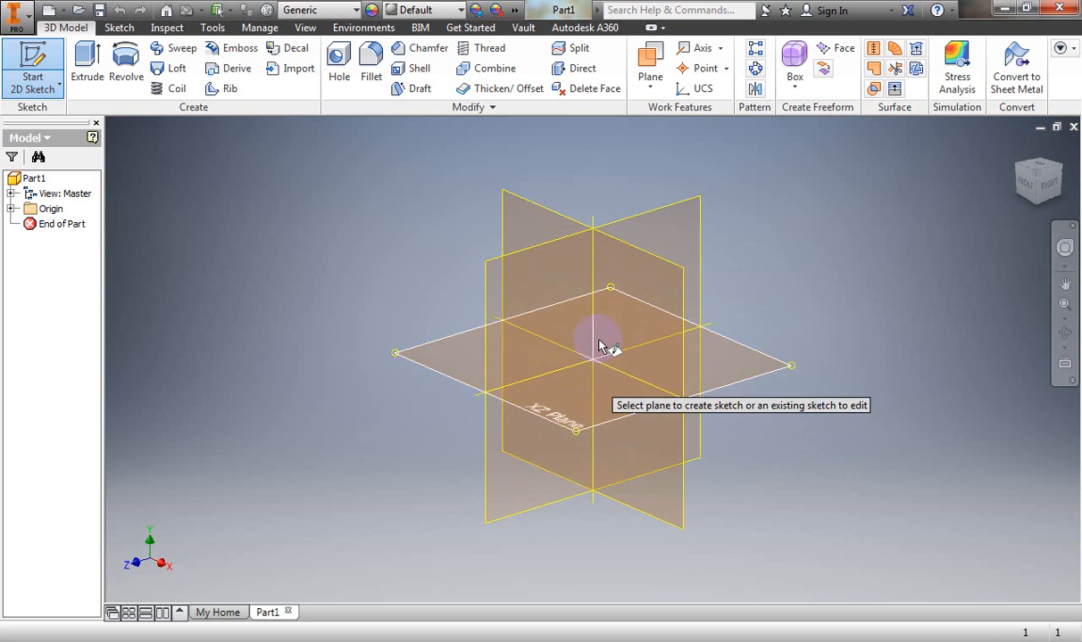
click(655, 276)
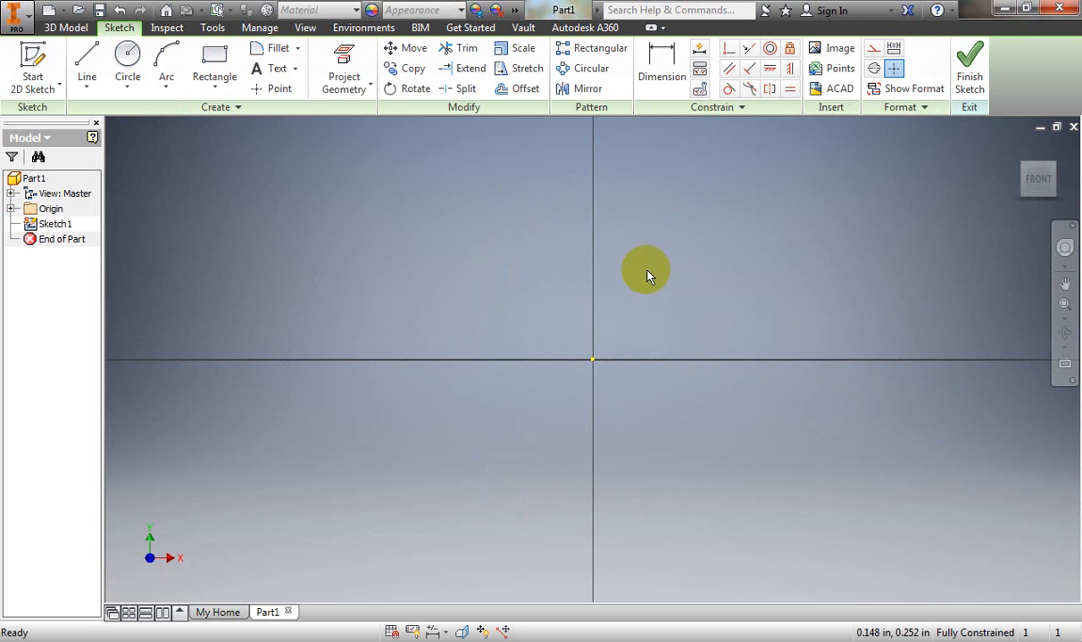
Step: Draw a 1.5 in by 1.5 in rectangle around the origin, consulting the blue puzzle piece picture in Word while placing it
click(214, 61)
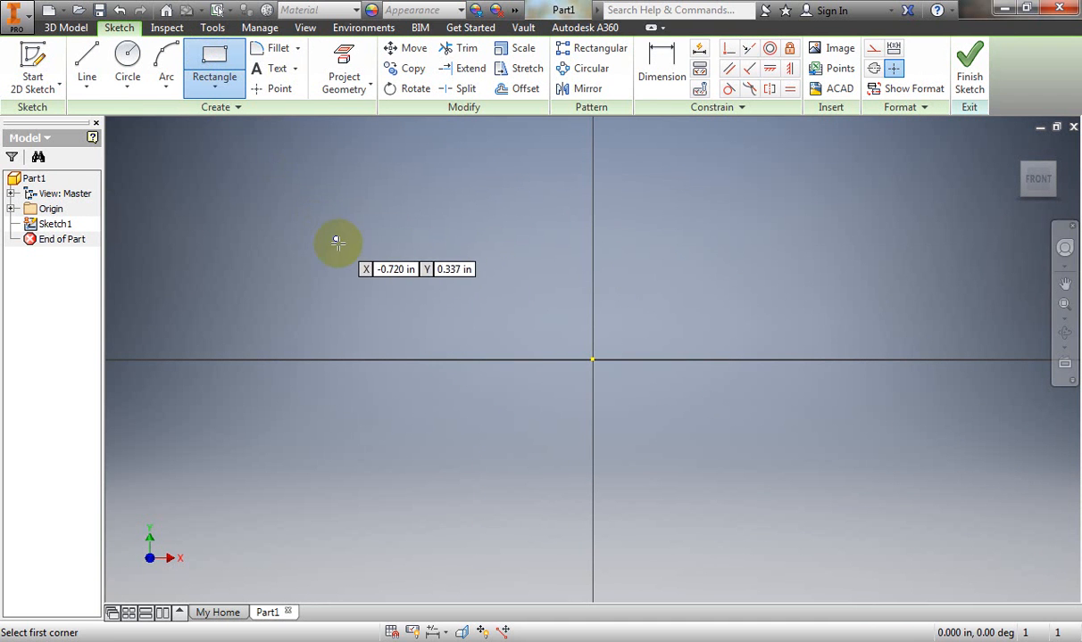
click(389, 240)
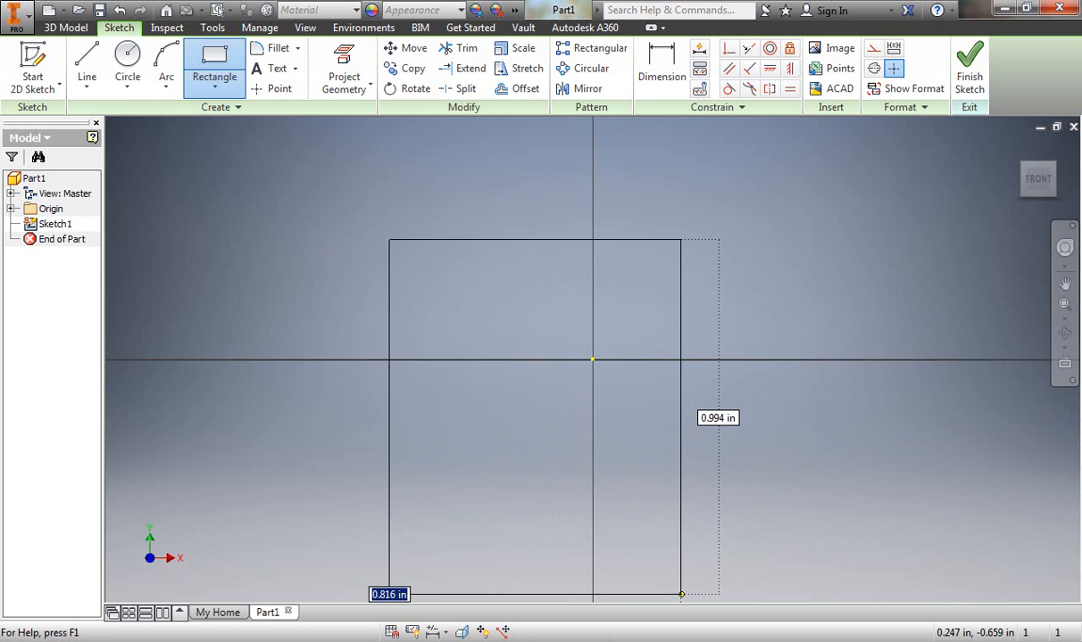
key(alt+Tab)
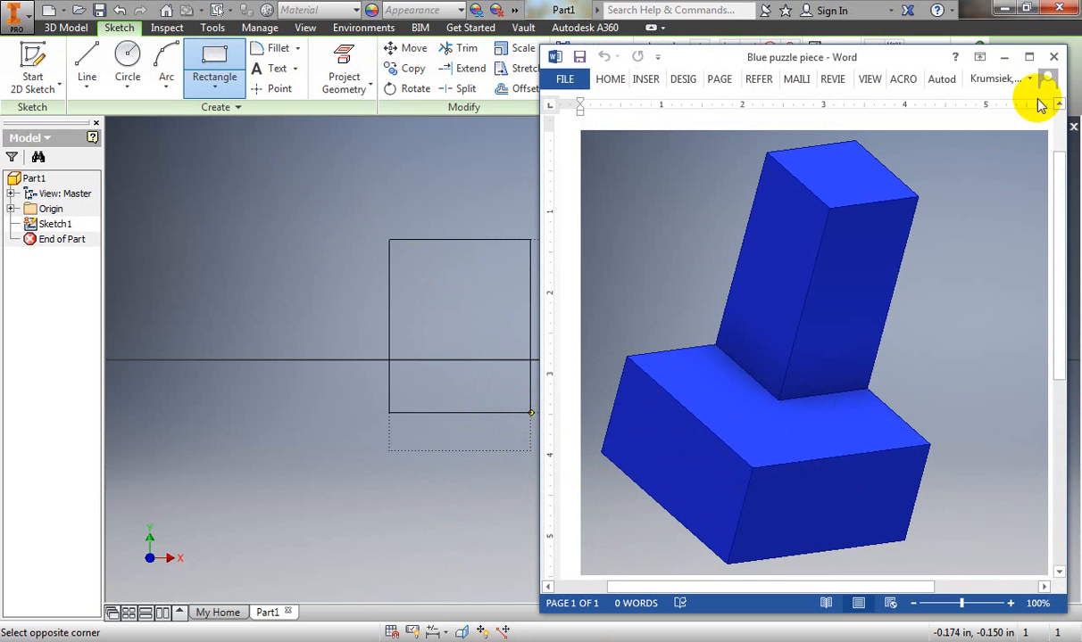
click(1003, 58)
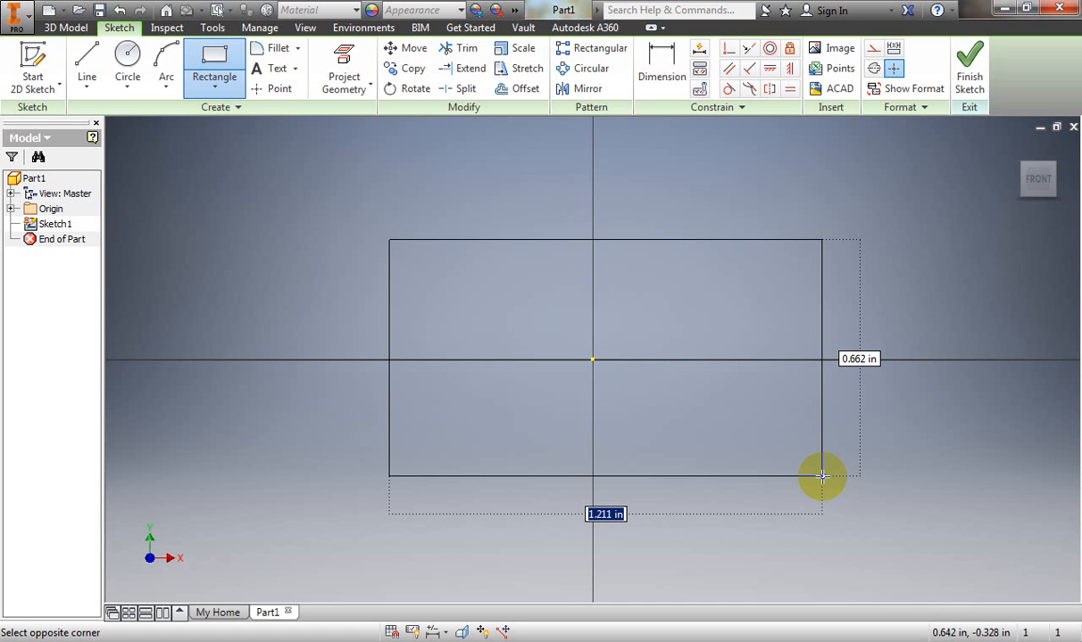
text(1)
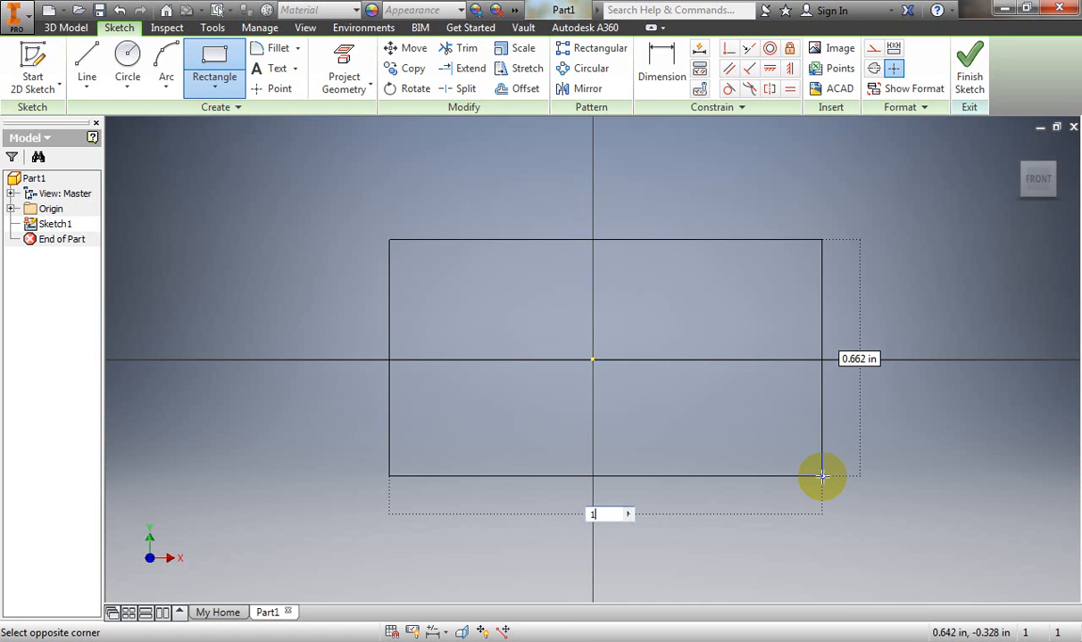
key(BackSpace)
text(2")
text(.75)
key(Tab)
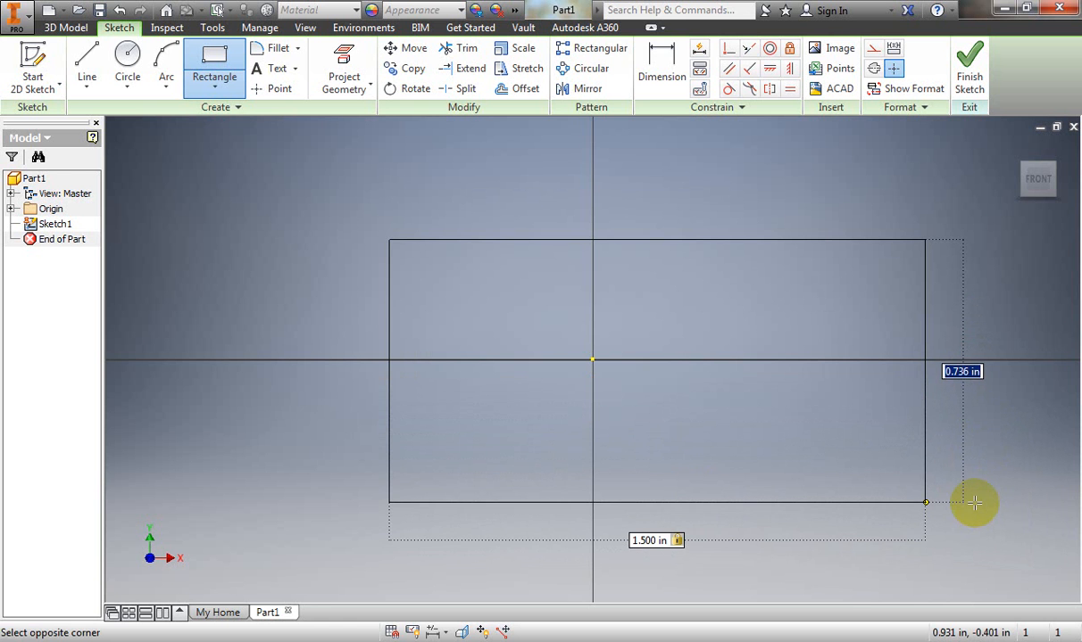
text(1.5)
key(Return)
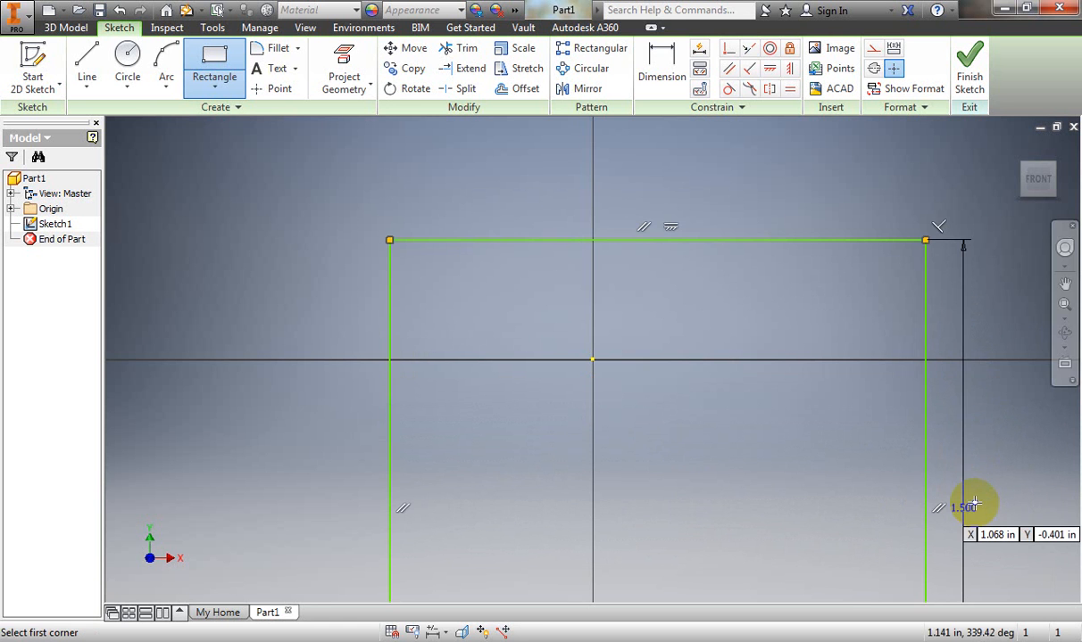
scroll(845, 423, up, 5)
scroll(833, 415, down, 4)
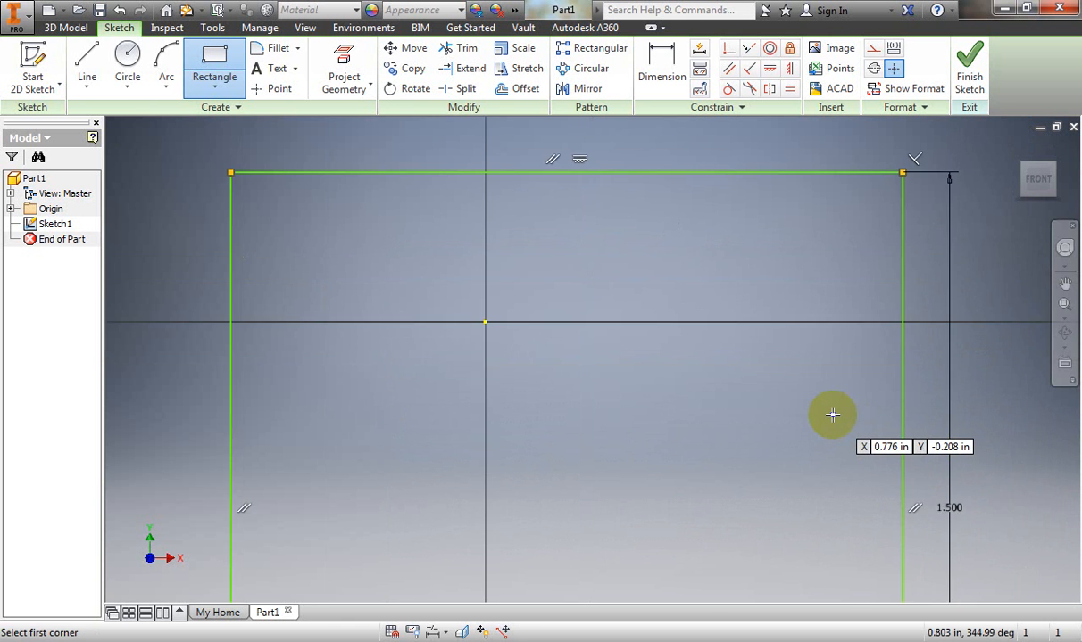
Step: Bring the whole 1.5 in square into view and finish the base sketch
scroll(833, 415, down, 4)
mouse_move(832, 415)
middle_down()
mouse_move(598, 258)
mouse_move(576, 287)
middle_up()
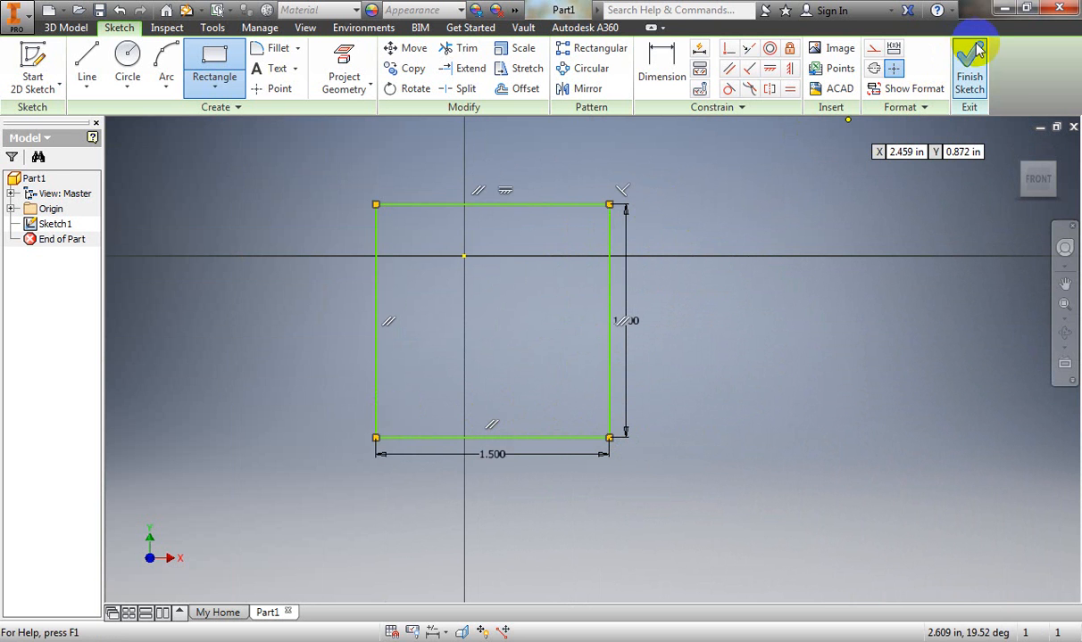
click(981, 78)
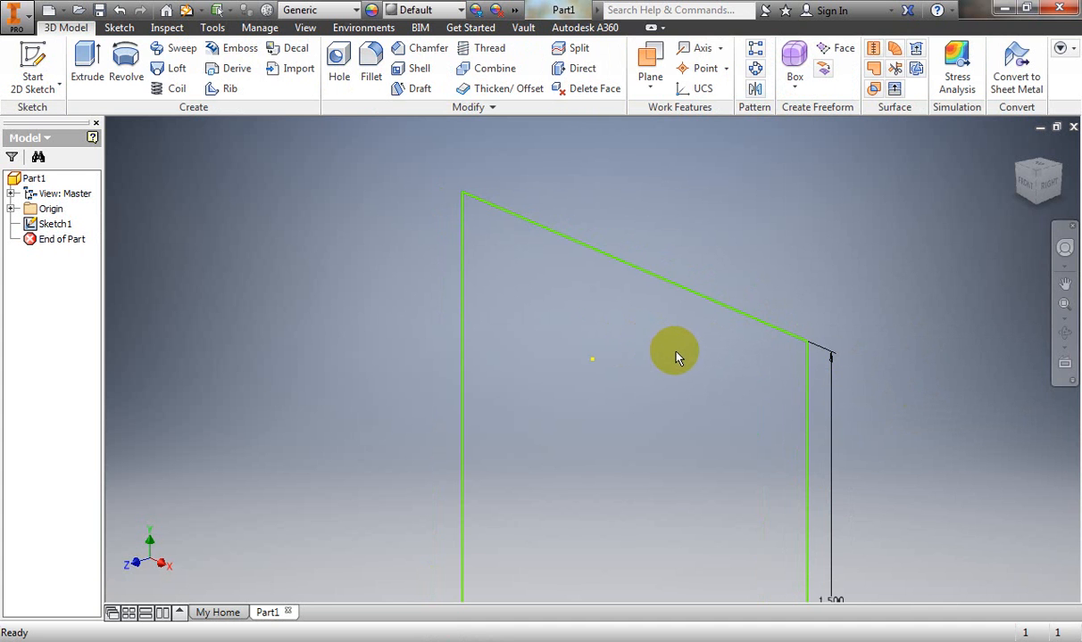
scroll(690, 352, up, 3)
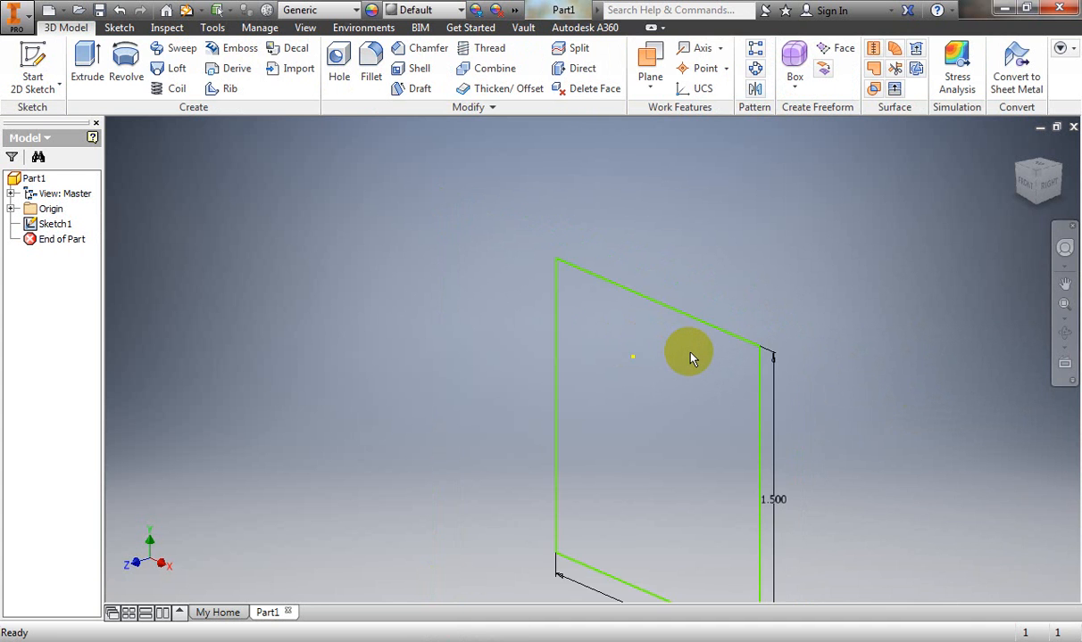
scroll(689, 349, down, 7)
scroll(688, 348, up, 7)
mouse_move(687, 348)
middle_down()
mouse_move(657, 232)
mouse_move(446, 239)
mouse_move(599, 217)
mouse_move(674, 230)
mouse_move(463, 225)
mouse_move(400, 258)
mouse_move(422, 351)
mouse_move(585, 234)
mouse_move(589, 256)
middle_up()
scroll(582, 262, down, 5)
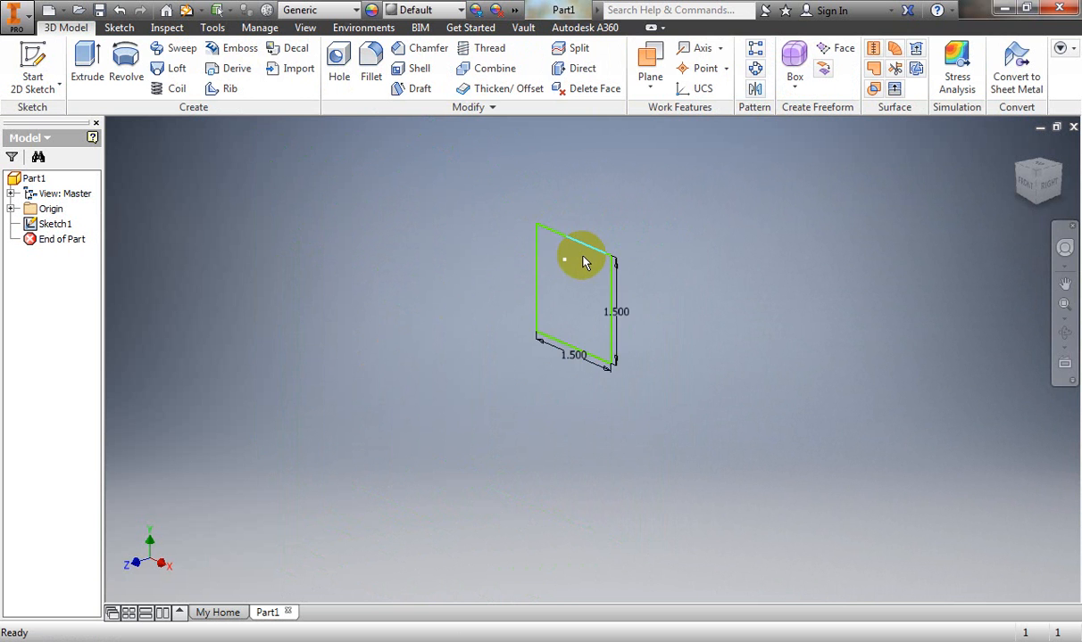
scroll(584, 262, down, 2)
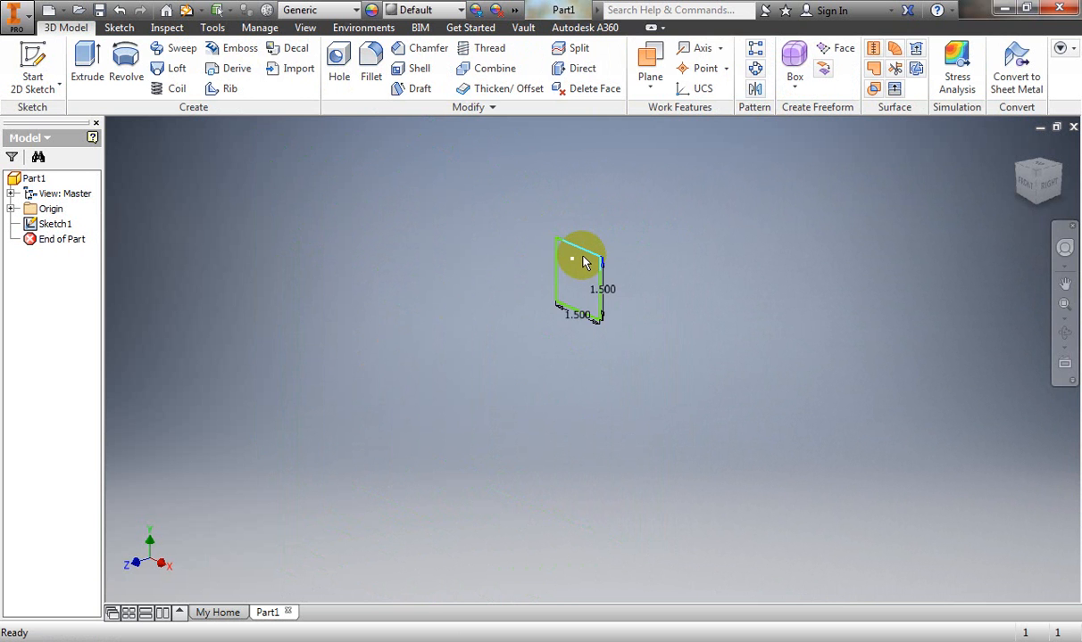
scroll(584, 262, up, 7)
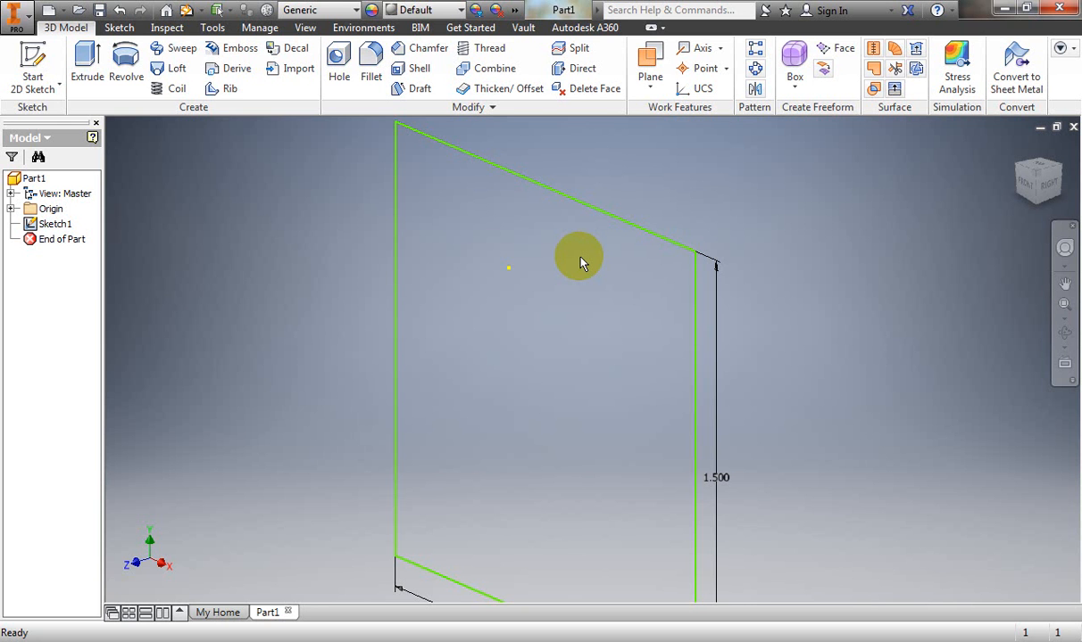
scroll(609, 275, down, 3)
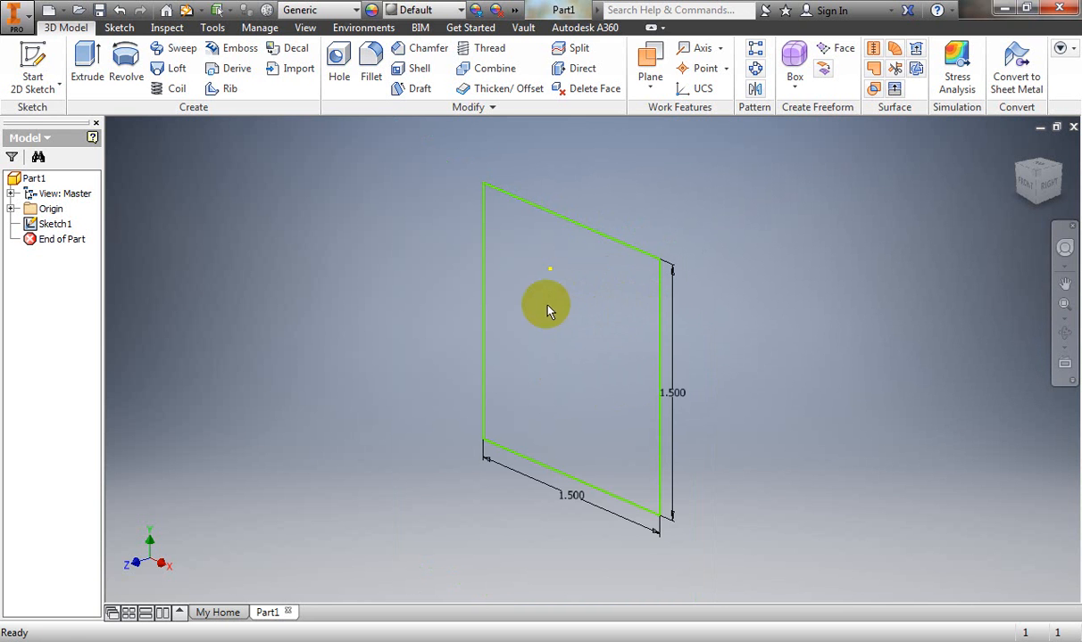
Step: Extrude the 1.5 in square a distance of .75 in, symmetrically to both sides of the sketch plane
click(90, 70)
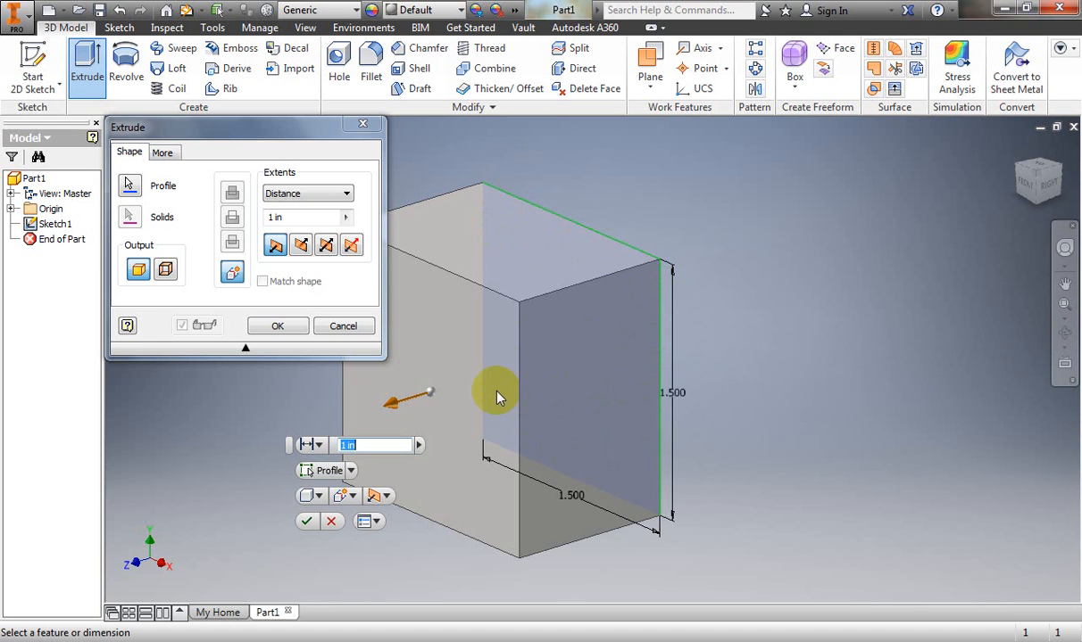
click(279, 216)
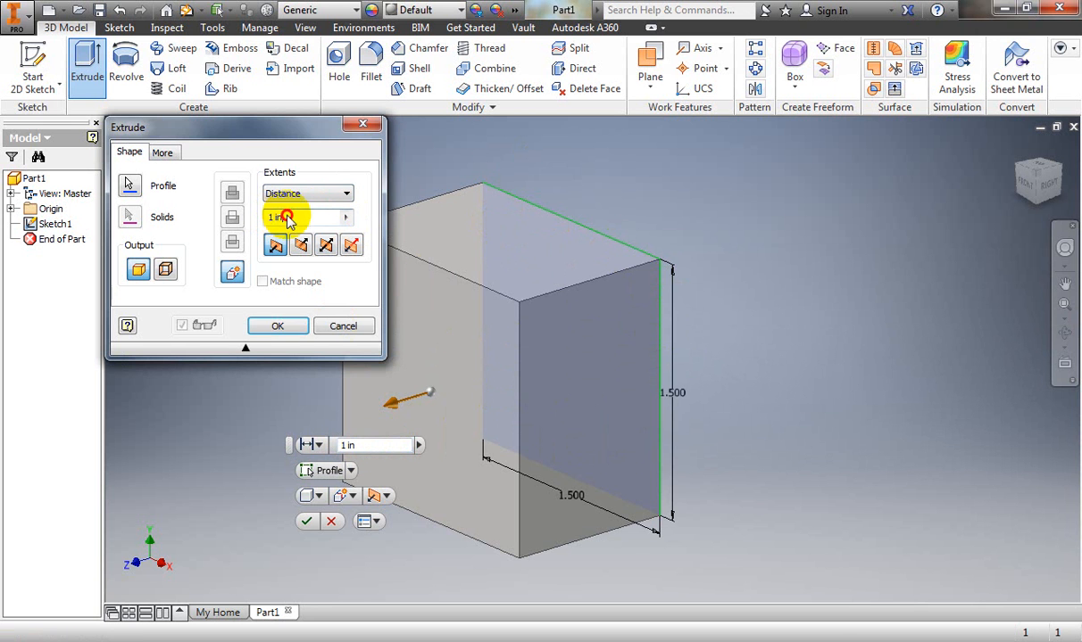
text(.75)
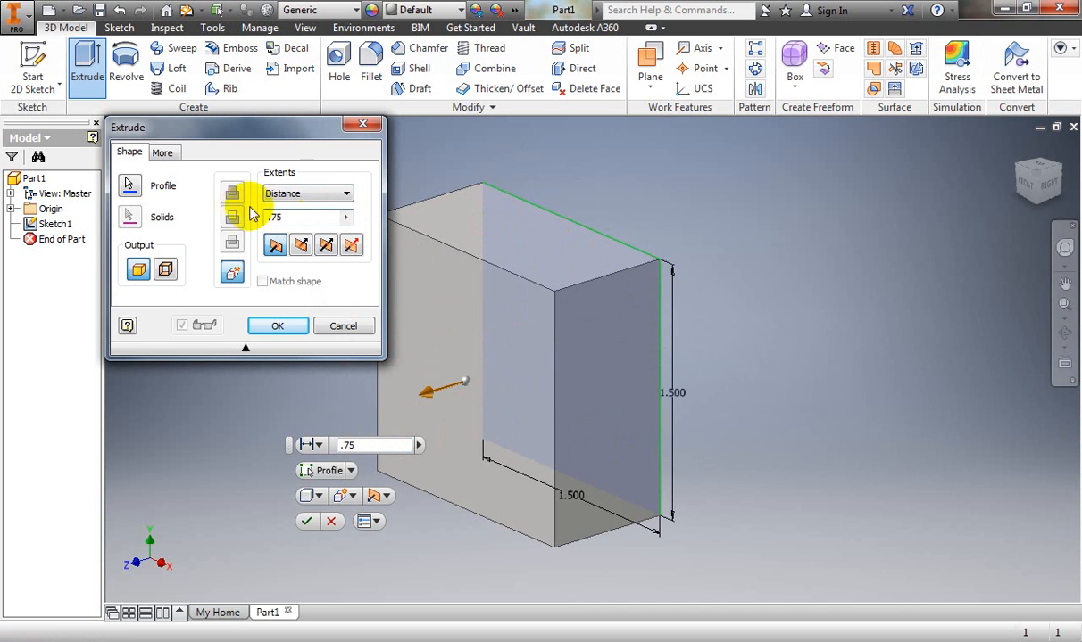
click(301, 246)
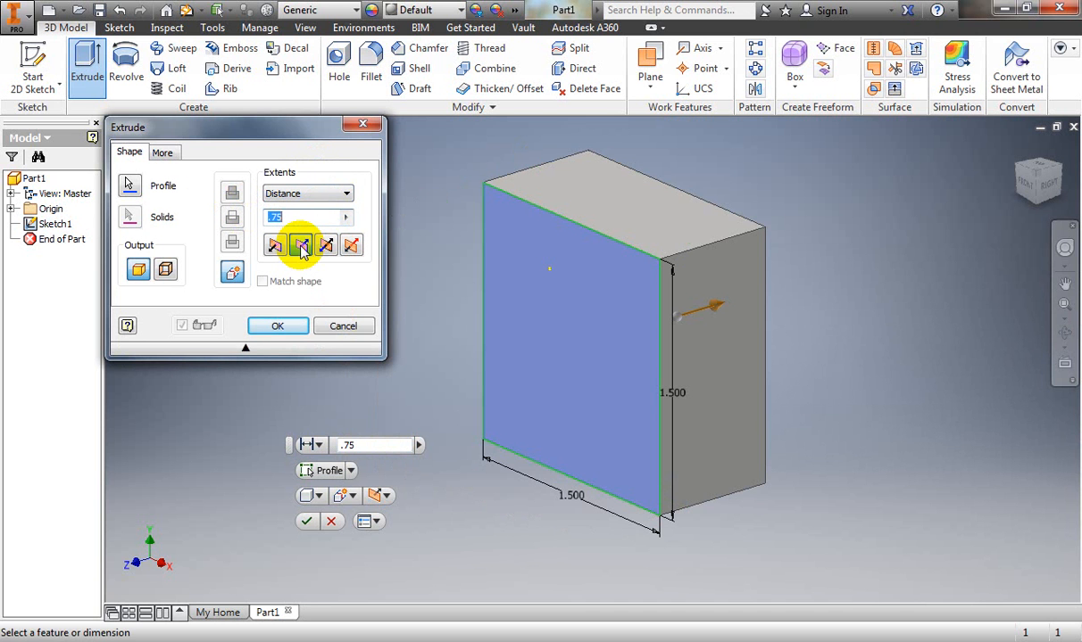
click(325, 247)
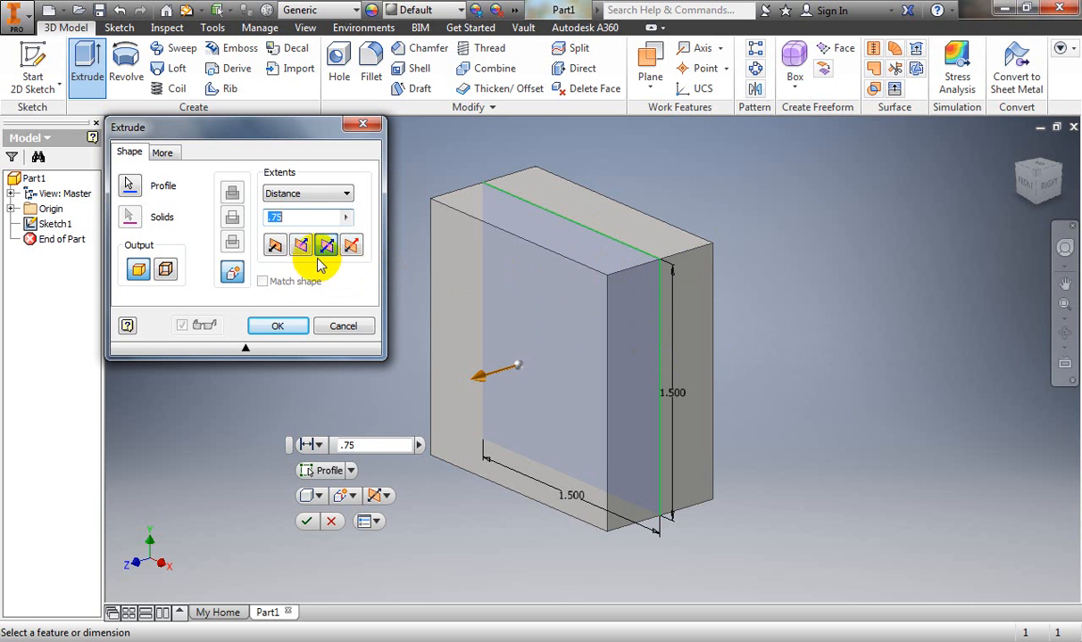
click(279, 327)
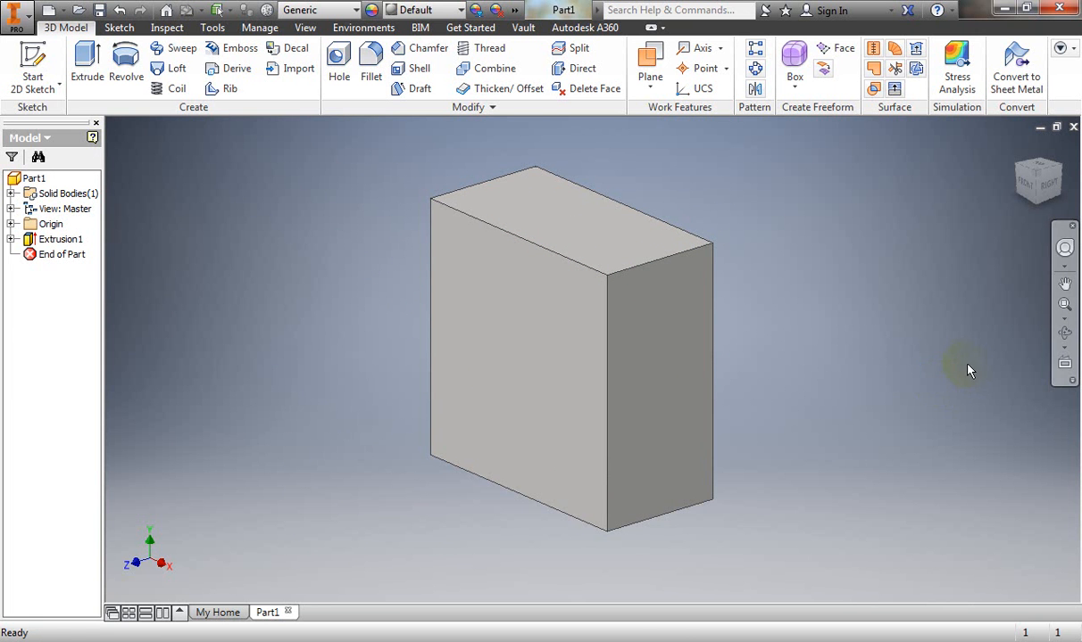
Step: Consult the blue puzzle piece picture in Word, return to Inventor and start a 2D sketch on the block's large front face
key(alt+Tab)
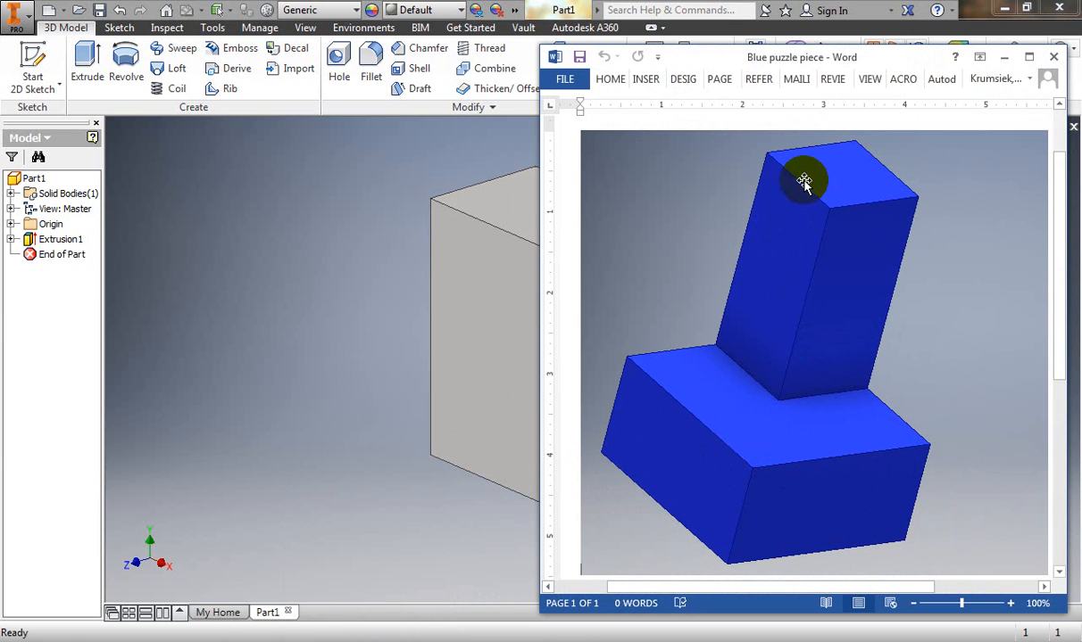
click(1004, 56)
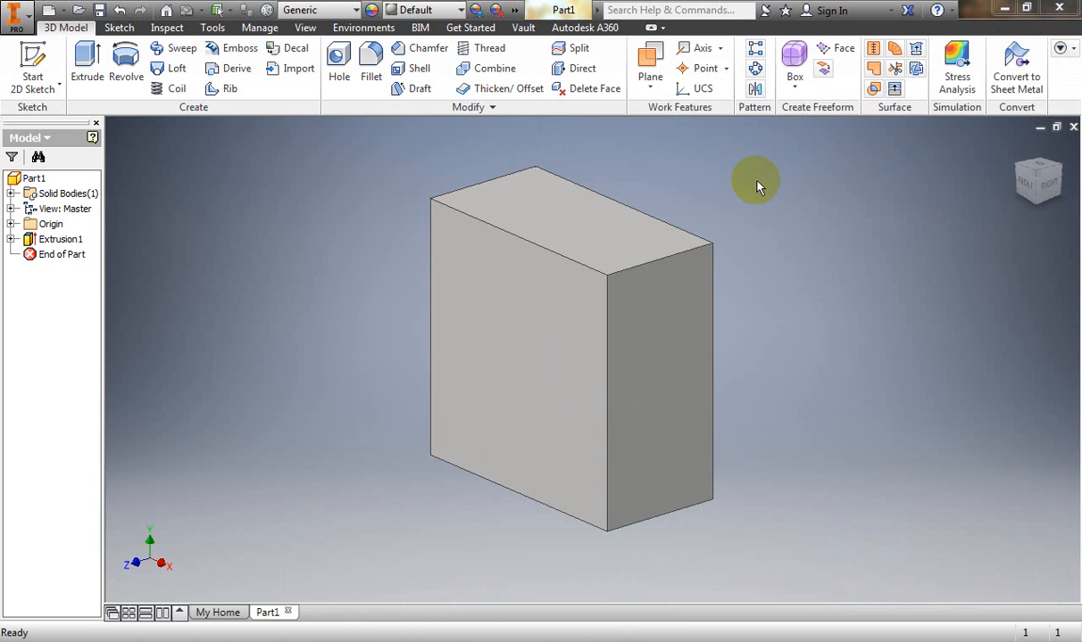
click(34, 84)
click(49, 116)
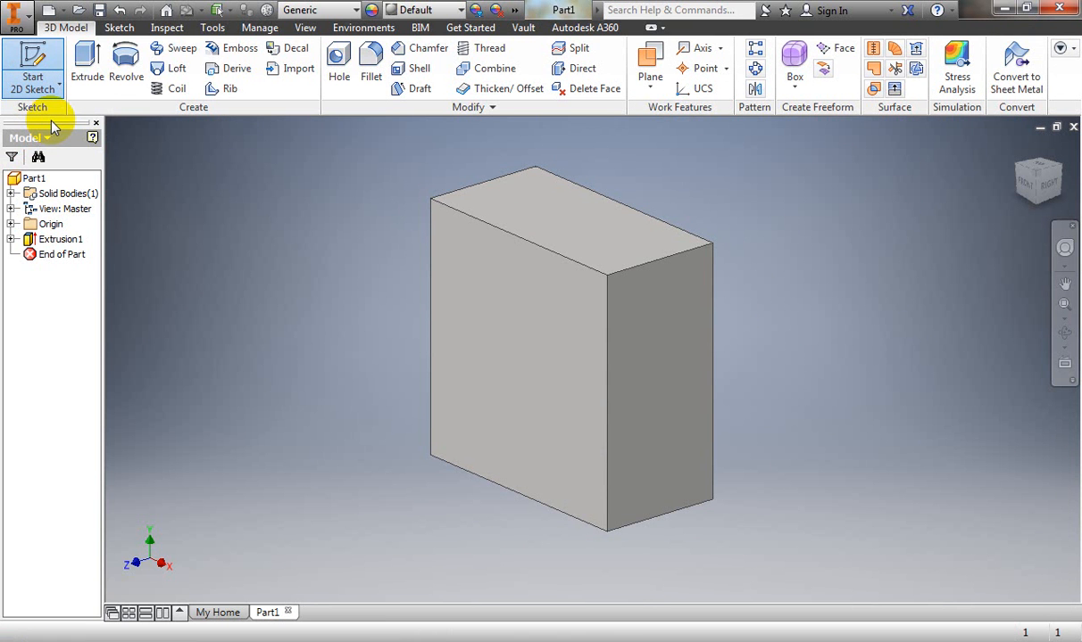
click(40, 85)
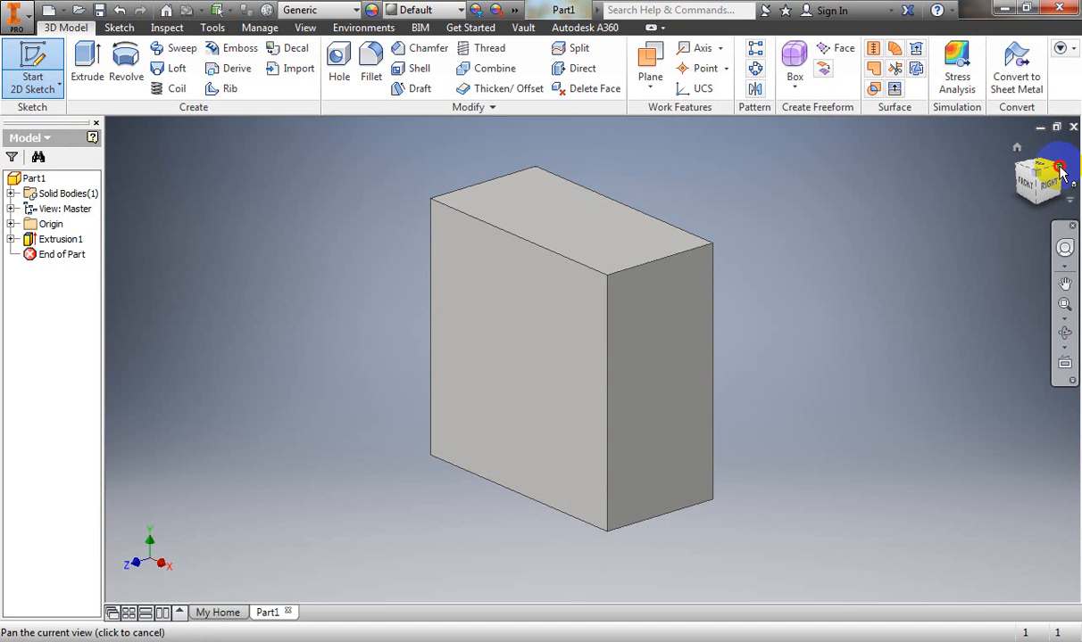
mouse_move(1059, 171)
mouse_down()
mouse_move(978, 176)
mouse_move(744, 137)
mouse_move(746, 575)
mouse_move(765, 513)
mouse_move(886, 499)
mouse_move(923, 436)
mouse_up()
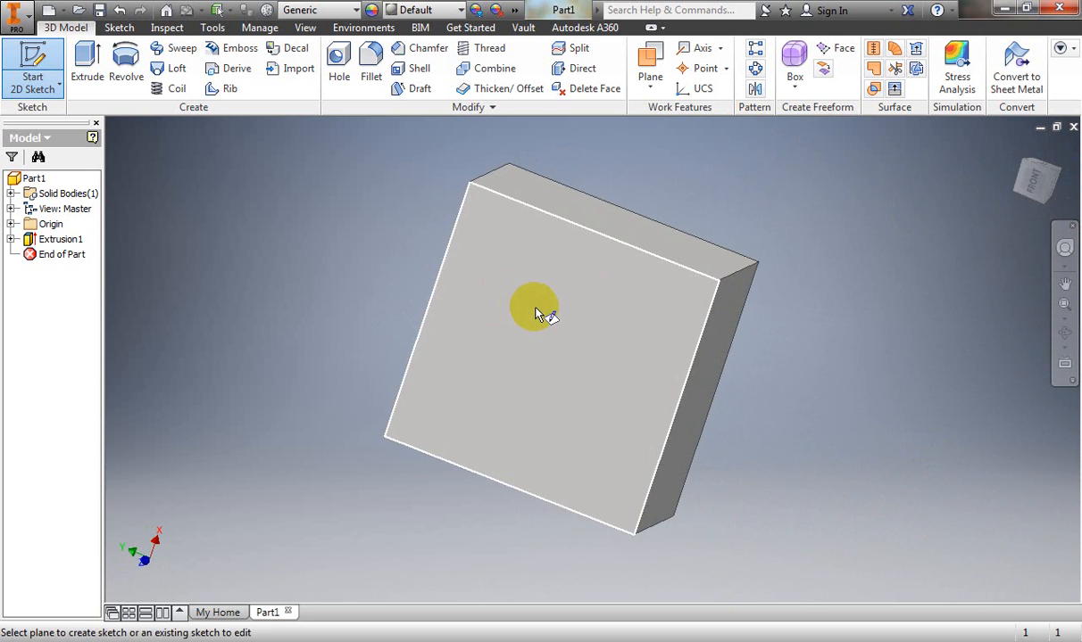
click(540, 314)
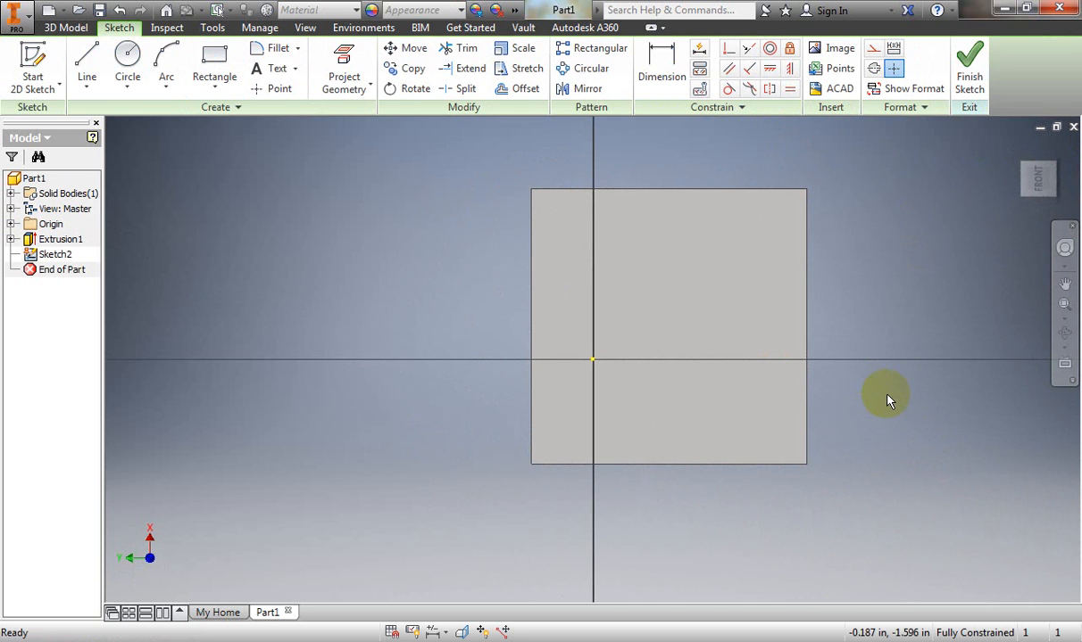
Step: Draw two perpendicular lines, about 0.66 in and 0.75 in long, from the left edge's midpoint to the bottom edge, enclosing the face's lower-left corner
click(94, 58)
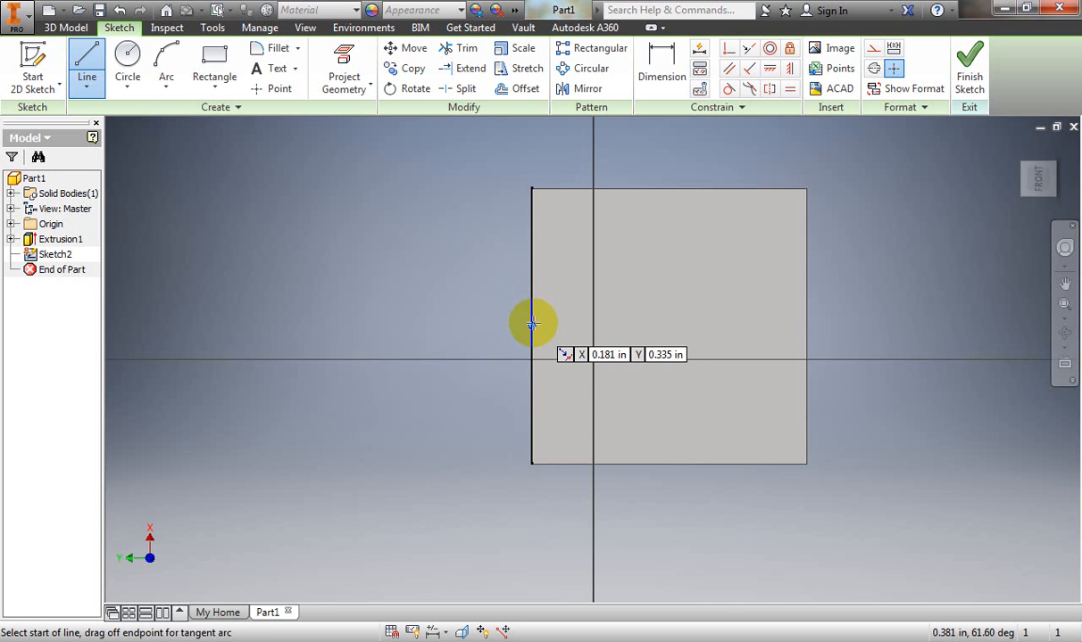
click(532, 326)
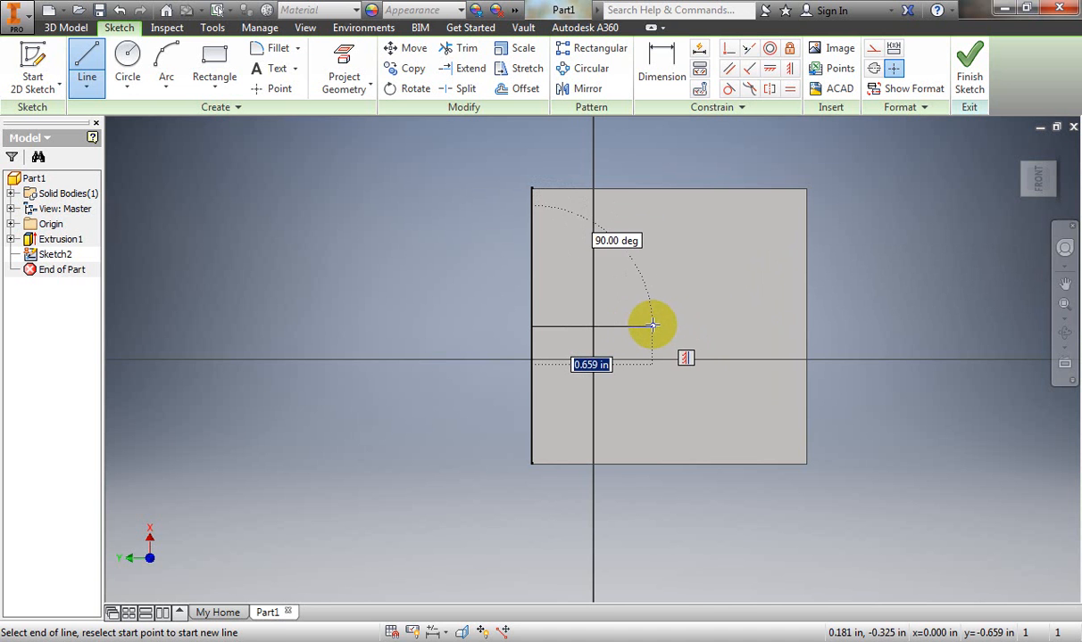
click(652, 326)
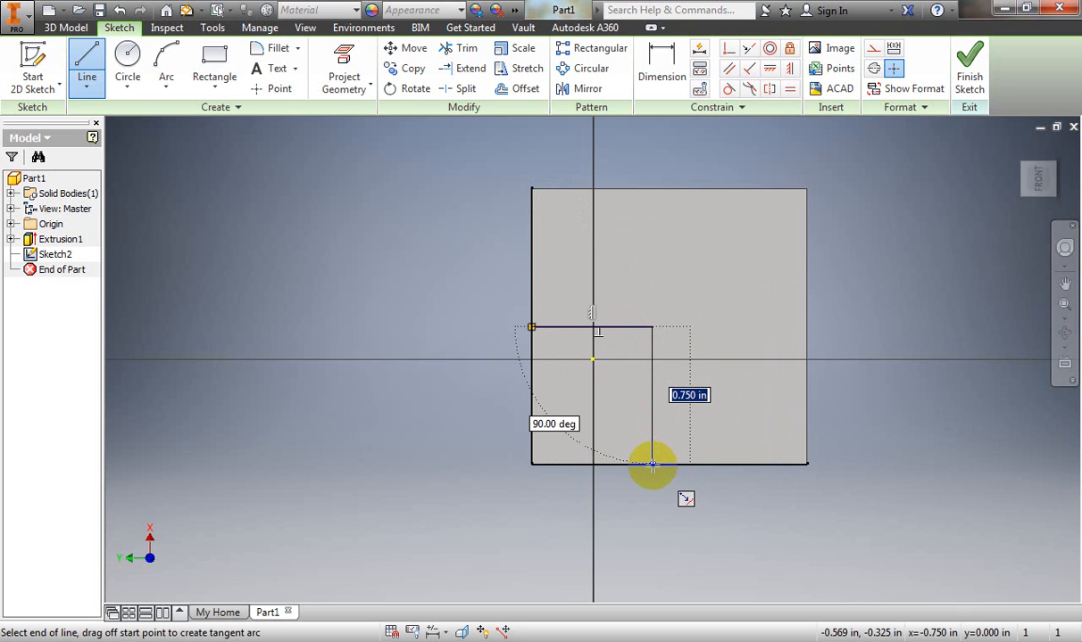
double_click(652, 464)
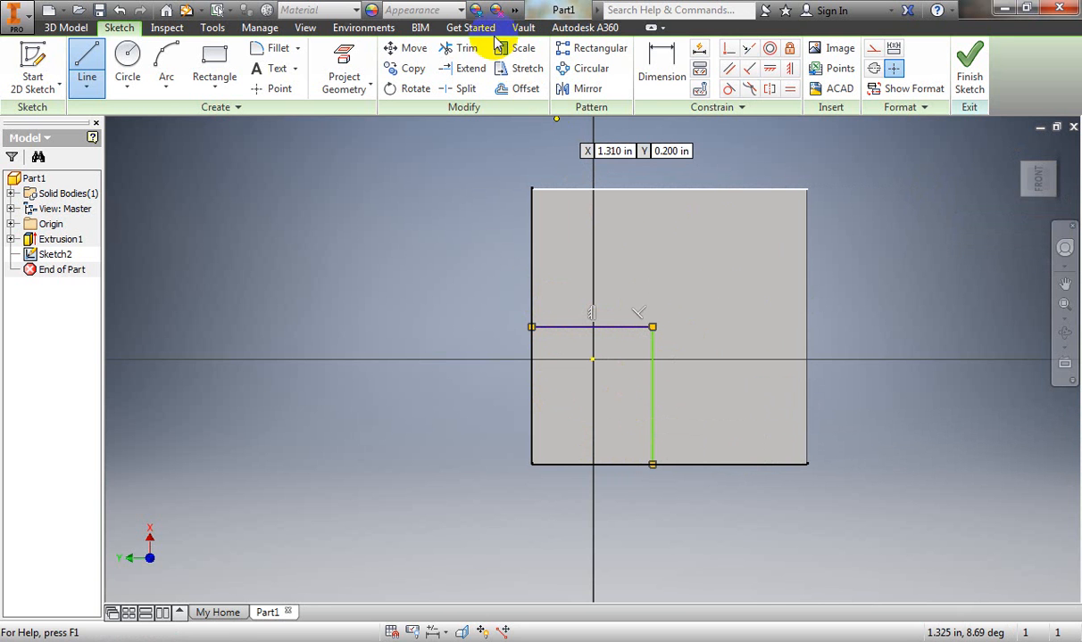
Step: Dimension the horizontal line of the corner profile to .75 in and finish the sketch
click(658, 68)
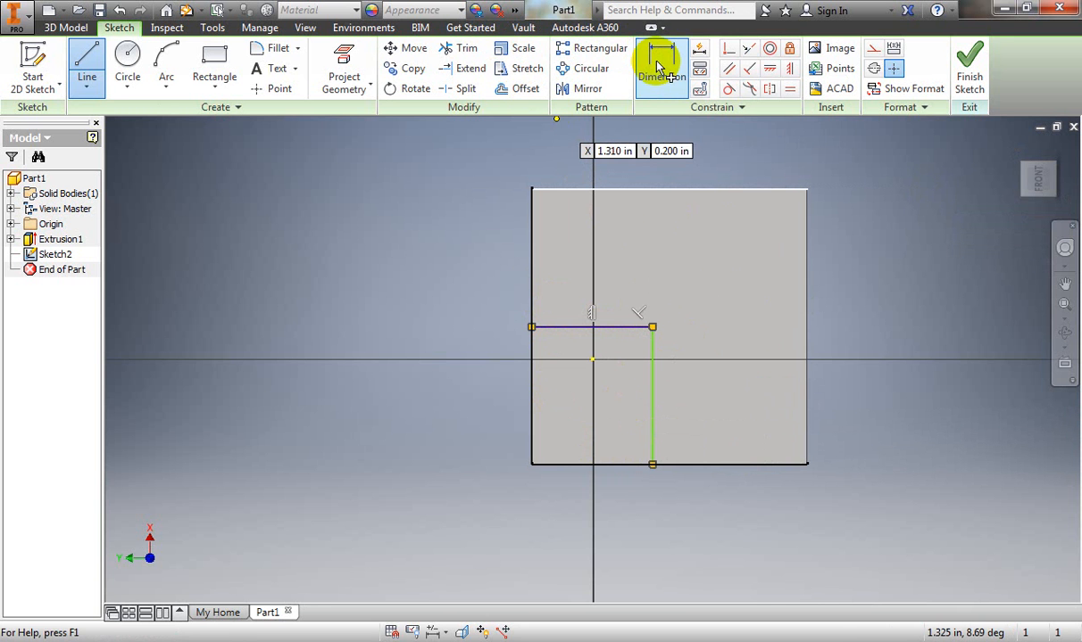
click(606, 330)
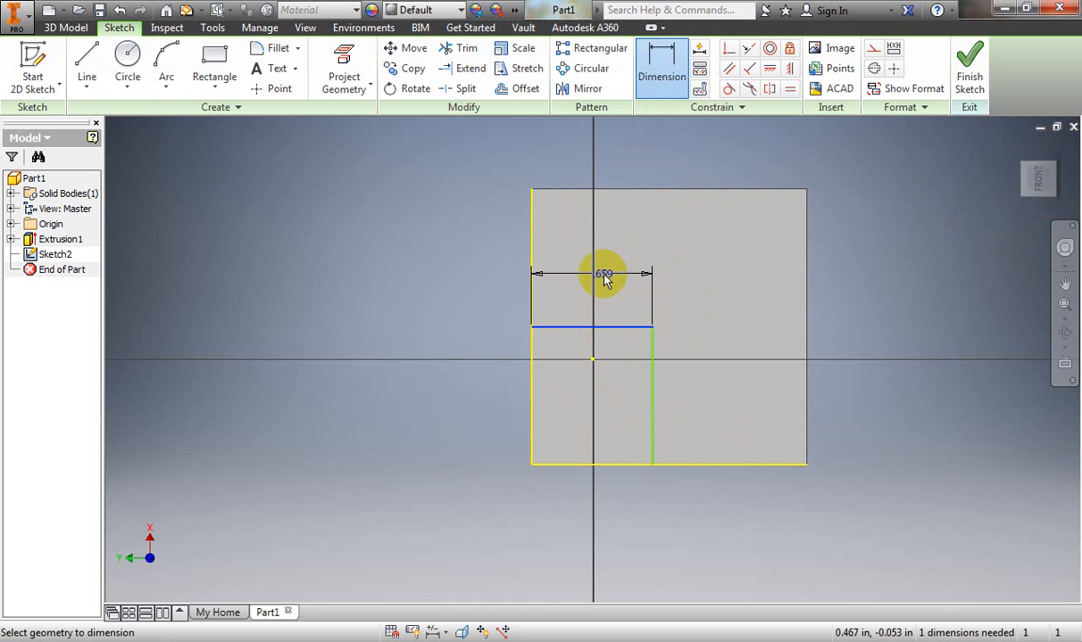
click(604, 279)
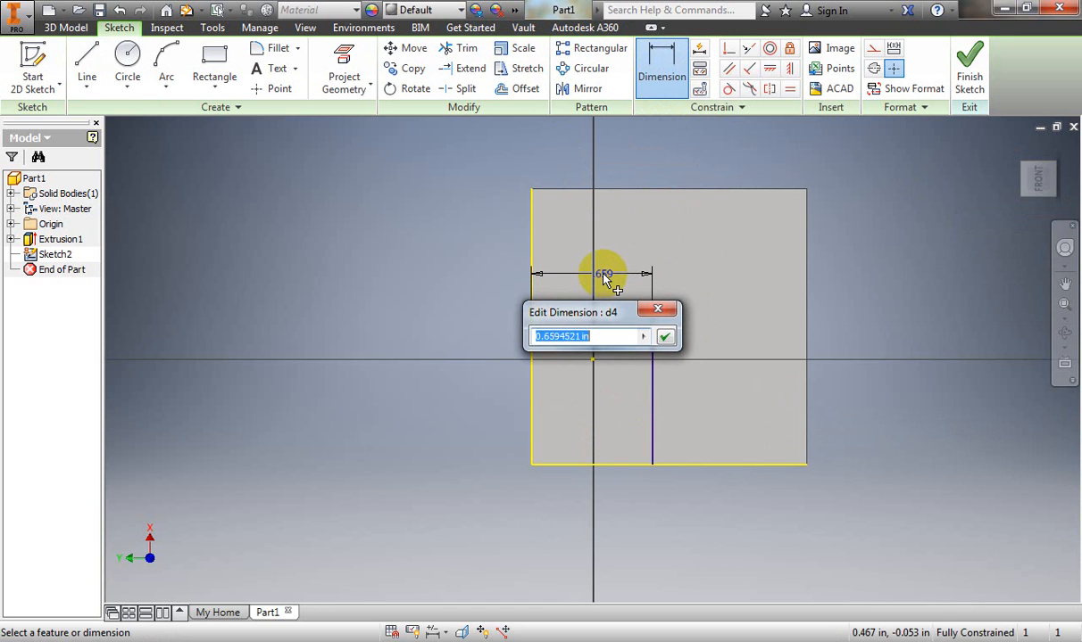
text(.75)
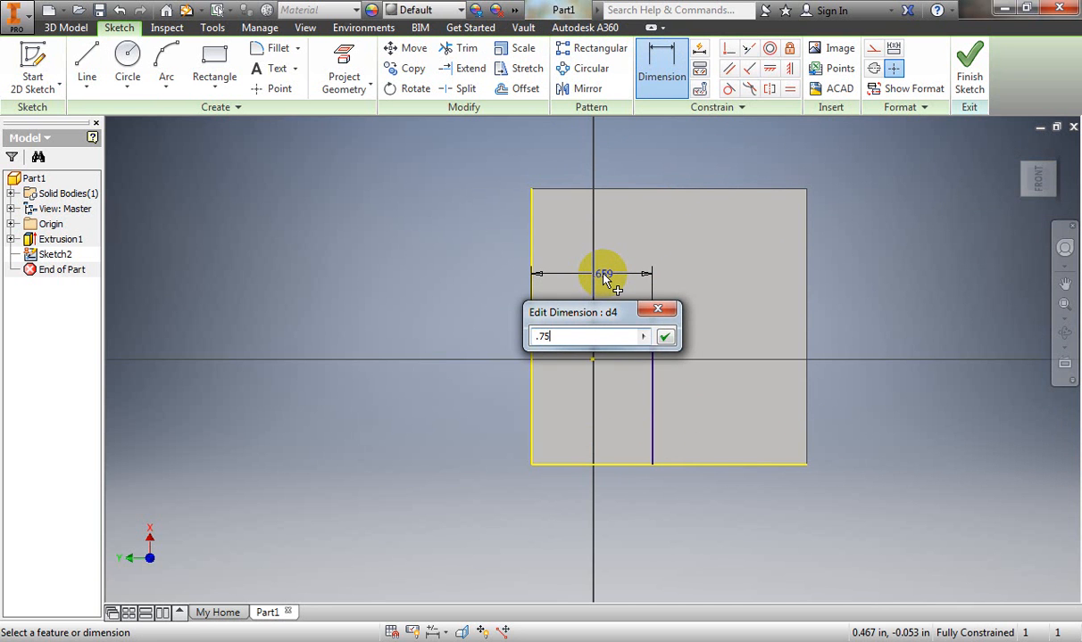
key(Return)
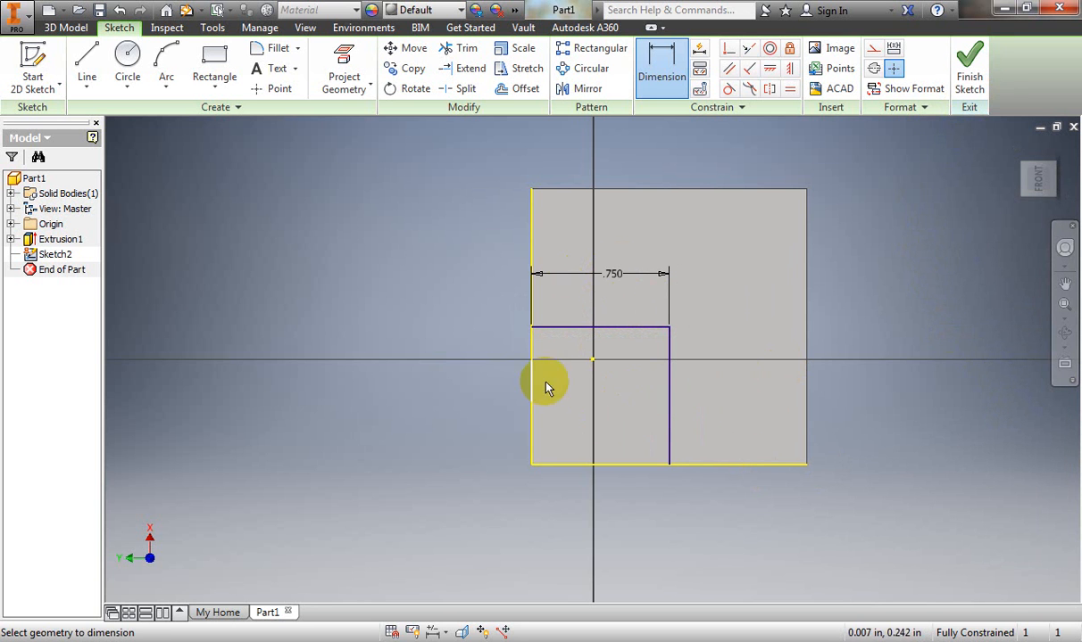
click(970, 64)
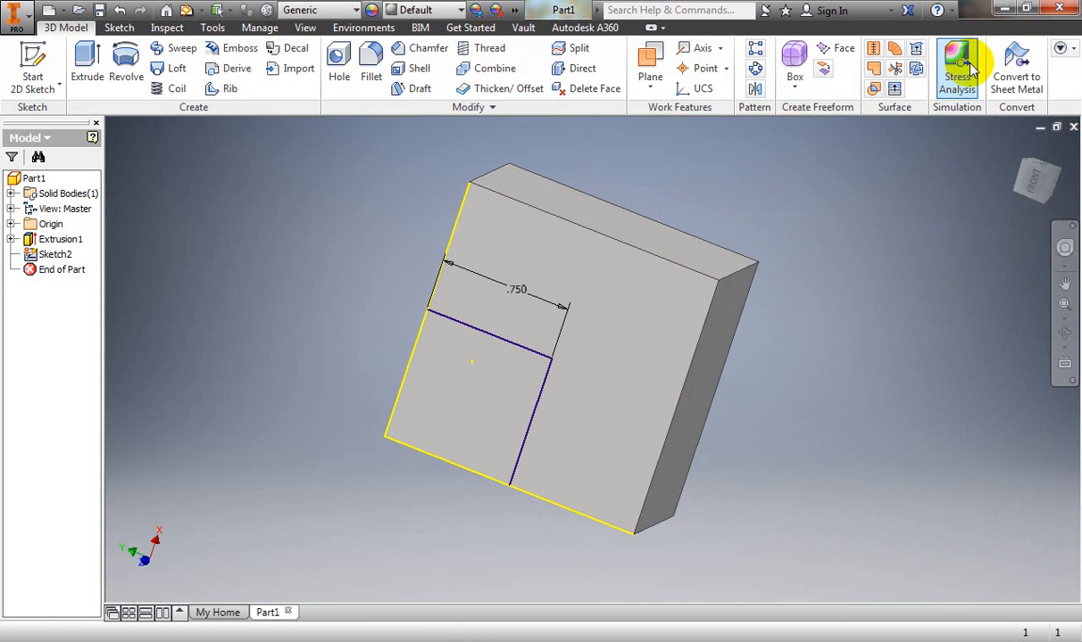
Step: Extrude the square corner profile outward from the block by 2*.75, joined to the existing solid
click(85, 63)
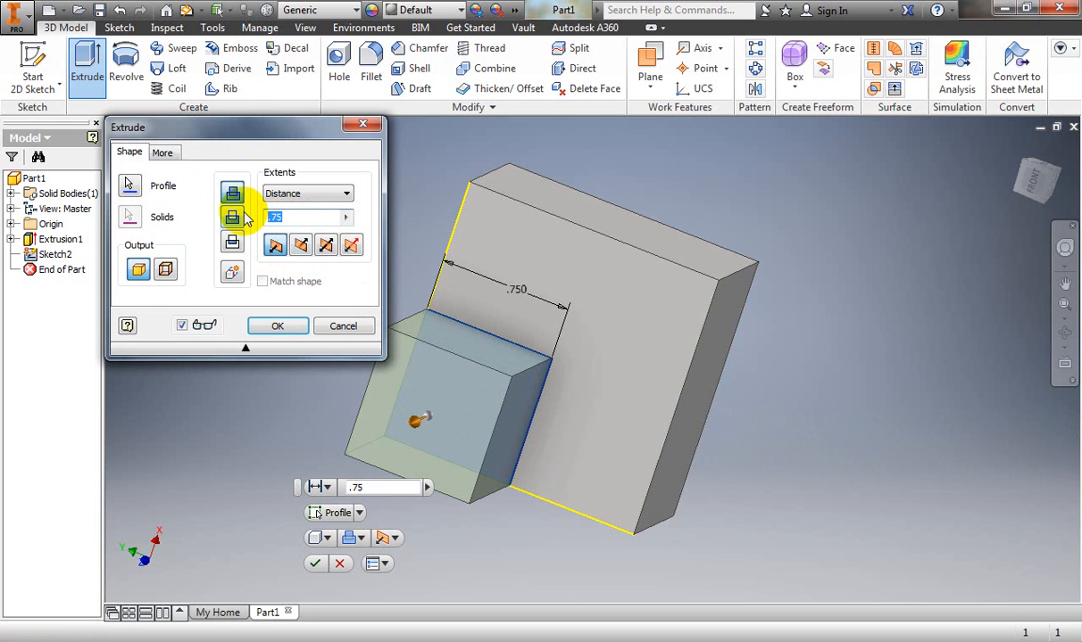
text(2*.75)
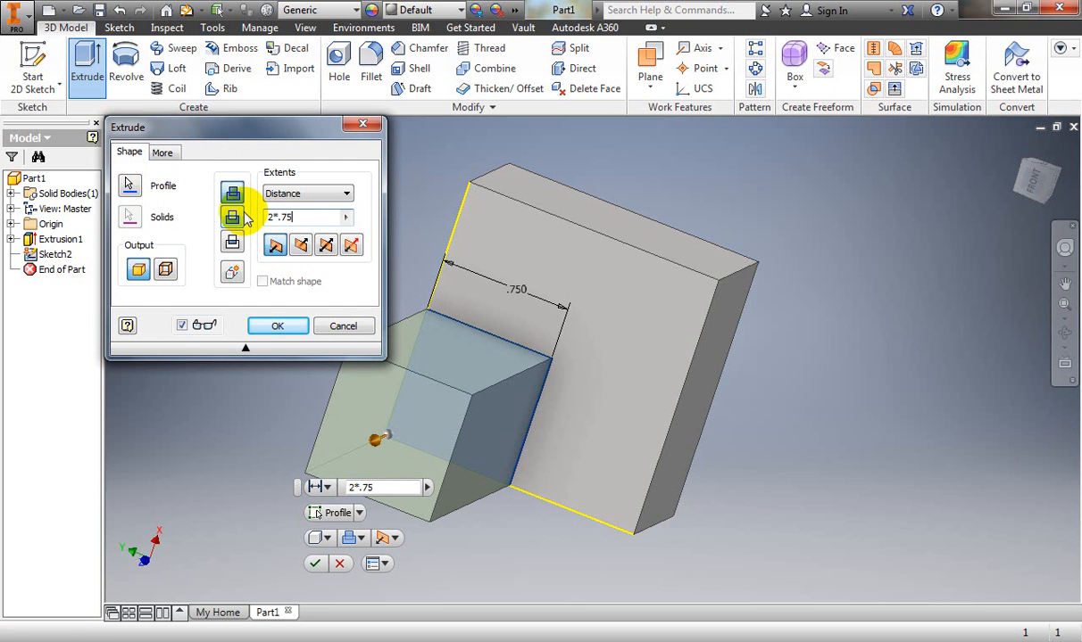
key(Return)
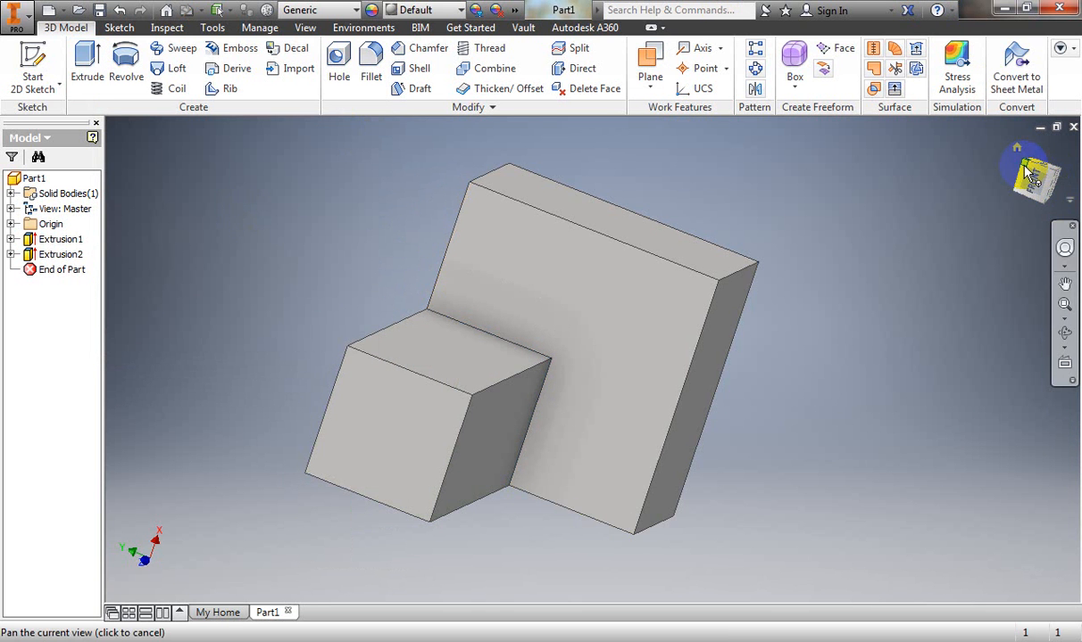
Step: Compare the modelled piece from another angle with the blue puzzle piece picture in Word, and close the Word document
mouse_move(1031, 177)
mouse_down()
mouse_move(1008, 357)
mouse_move(1033, 536)
mouse_move(1009, 517)
mouse_move(922, 552)
mouse_move(763, 140)
mouse_move(744, 120)
mouse_move(746, 579)
mouse_move(750, 119)
mouse_move(787, 169)
mouse_move(621, 187)
mouse_up()
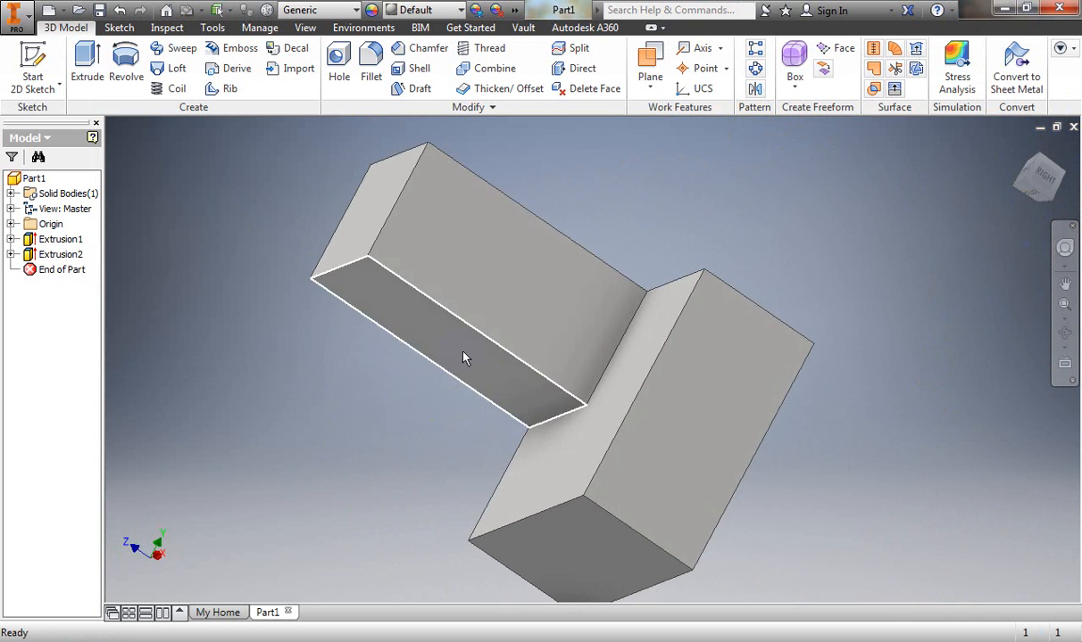
click(393, 641)
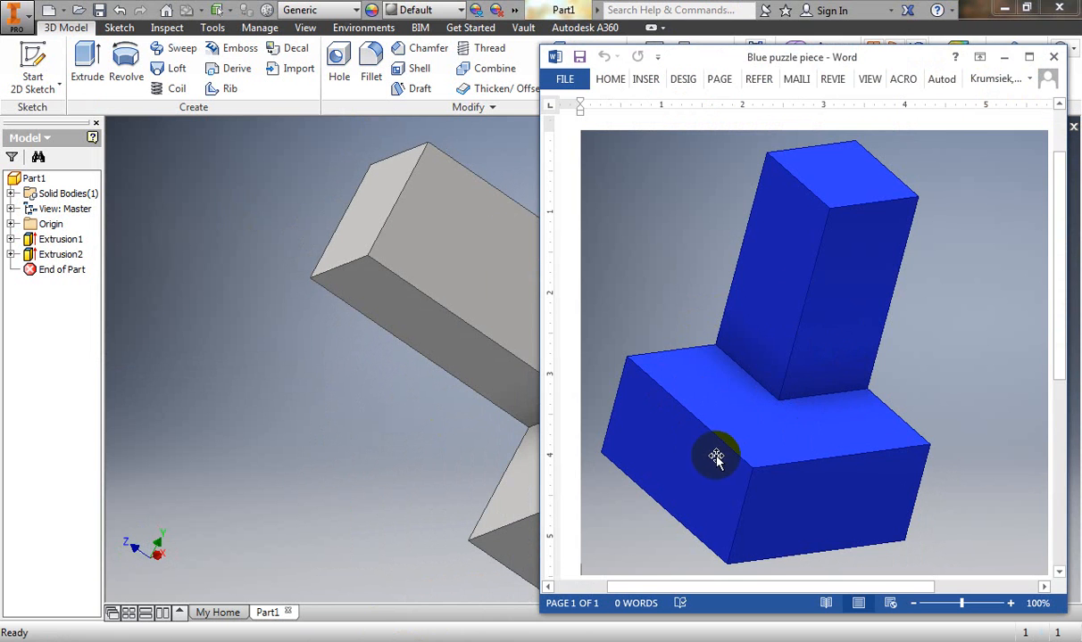
click(1057, 56)
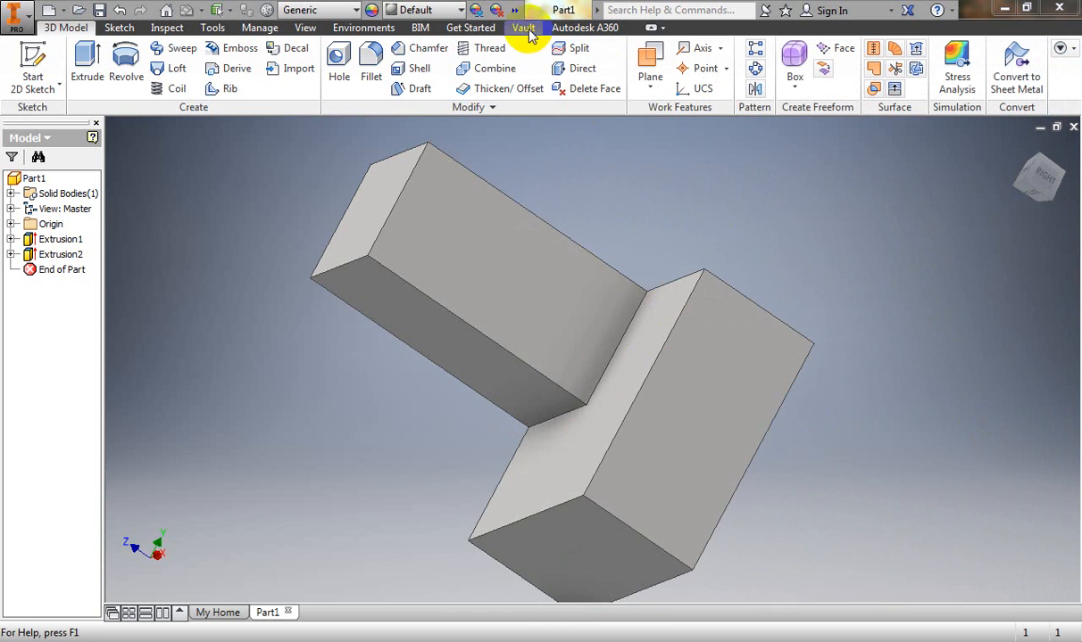
Step: Apply the Blue - Wall Paint - Glossy appearance to the whole puzzle piece
click(463, 11)
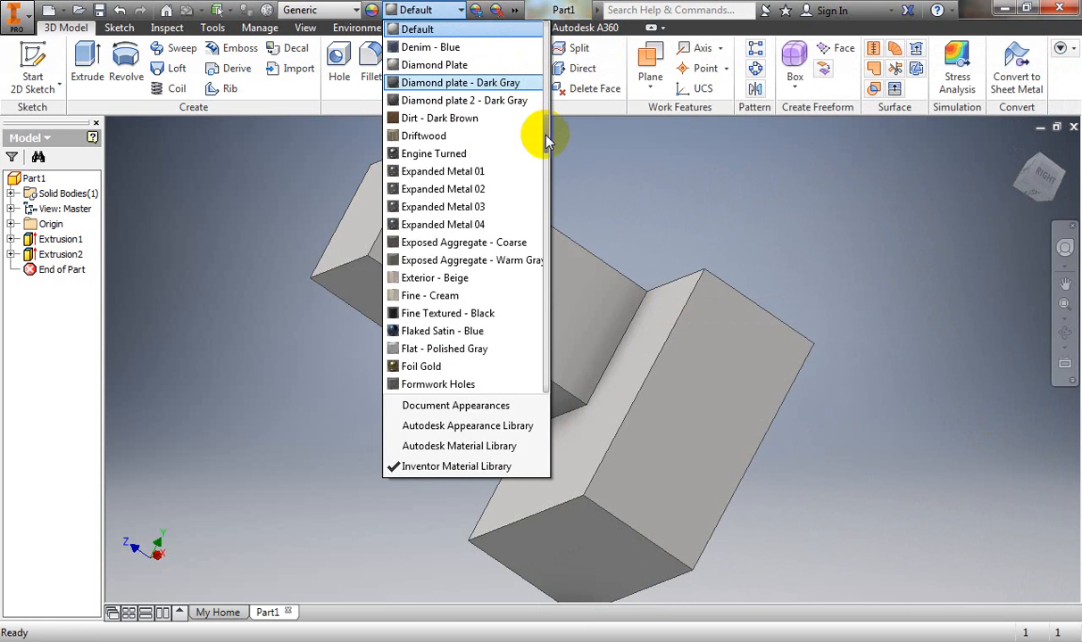
click(546, 99)
drag(547, 96, 541, 54)
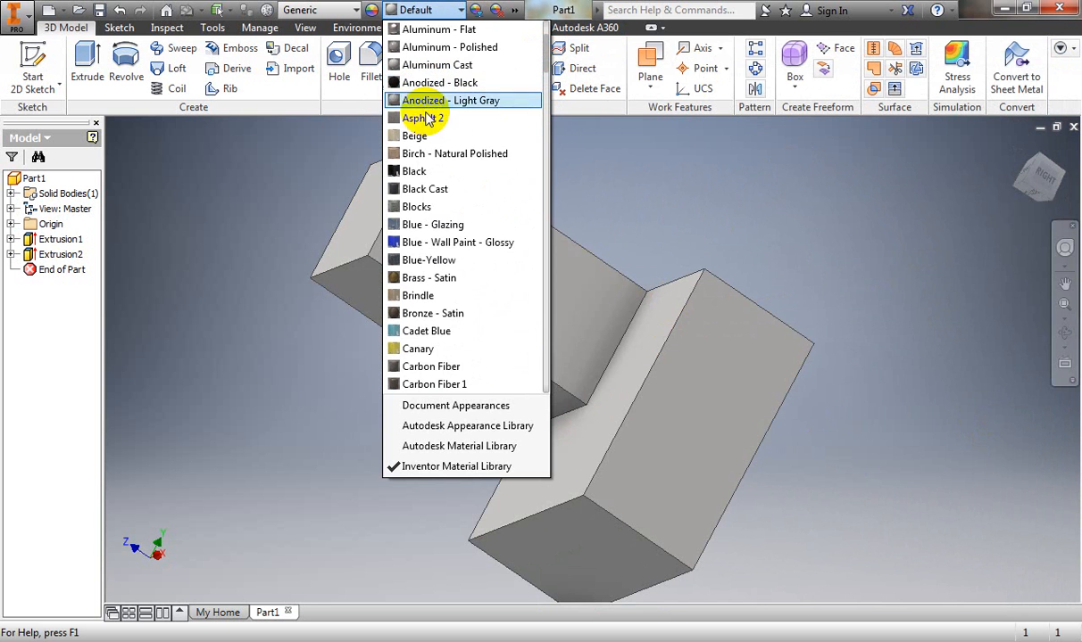
click(426, 243)
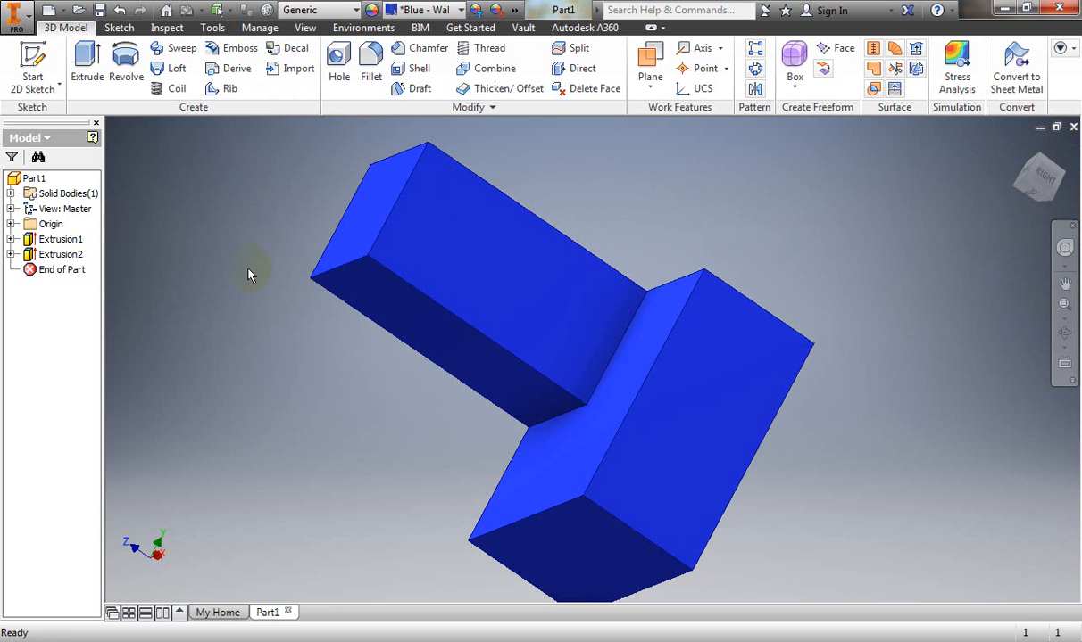
Step: Save the part as Blue.ipt in the Puzzle Cube folder
click(23, 19)
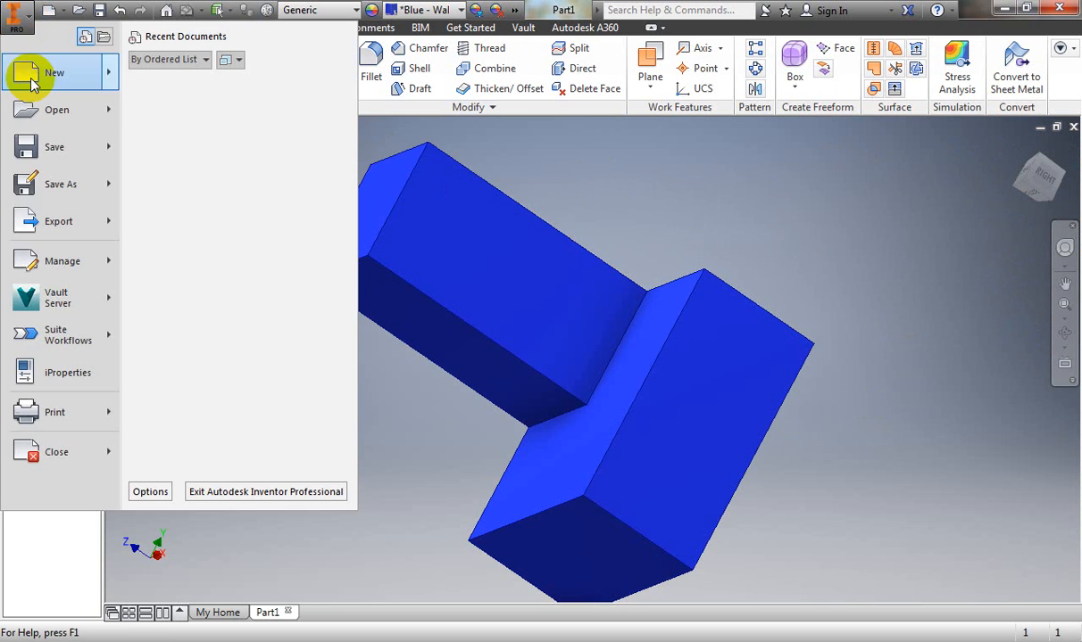
mouse_move(69, 187)
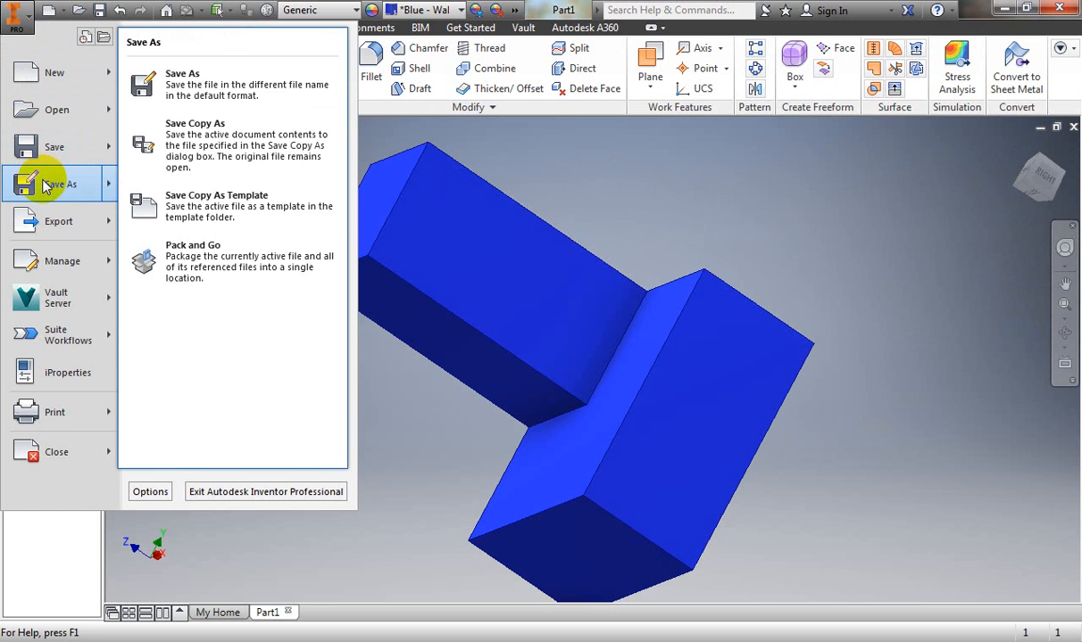
click(211, 82)
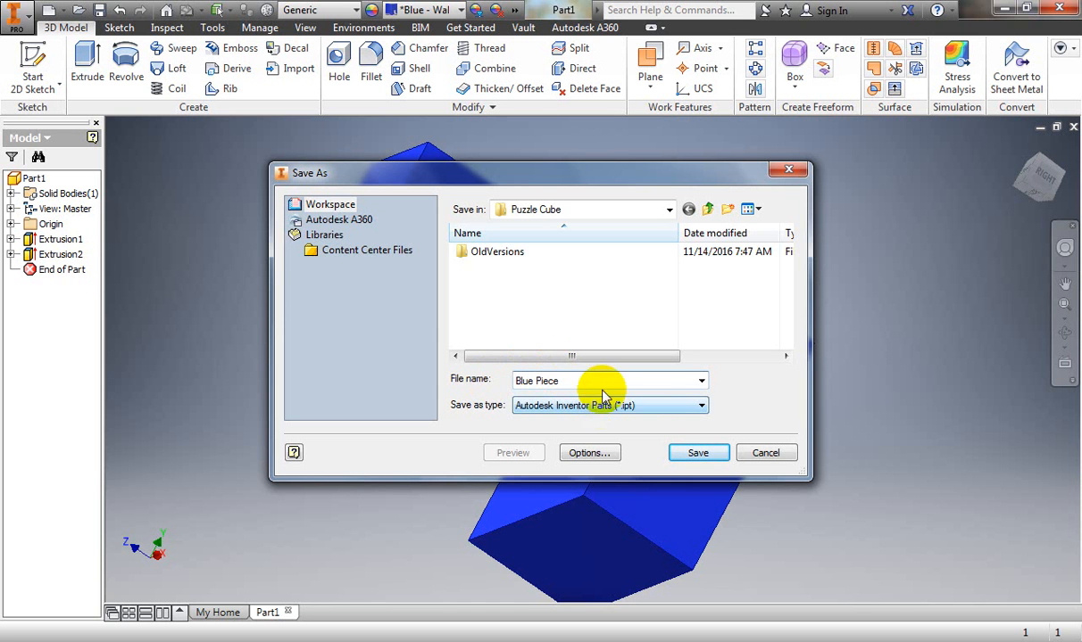
click(715, 454)
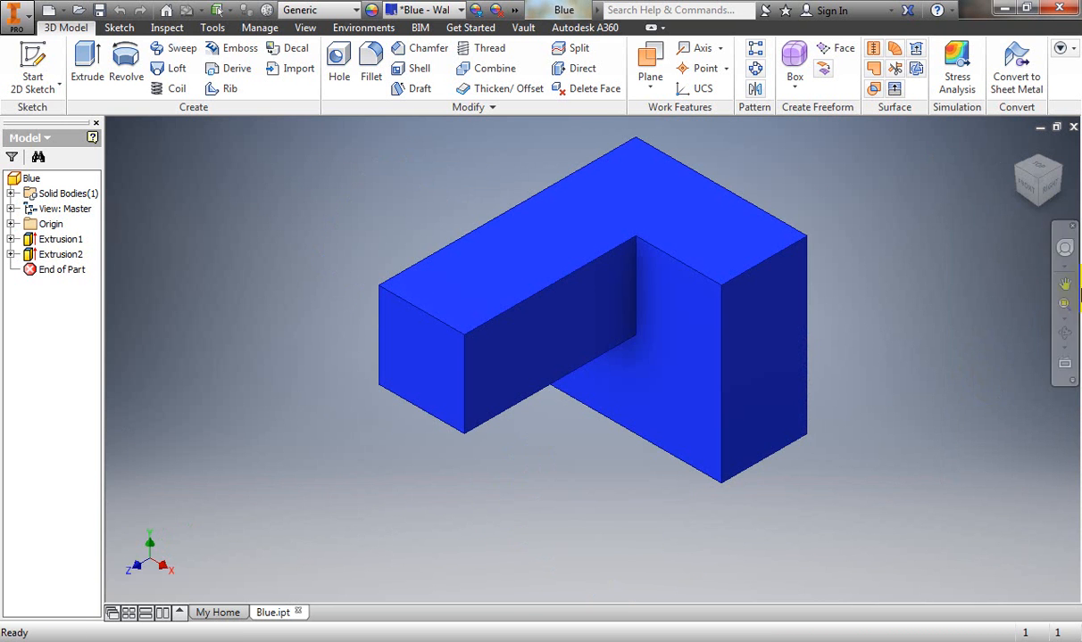
Step: Examine the blue piece from below, the sides, corners and above using the ViewCube, and return to the home view
mouse_move(1041, 184)
mouse_down()
mouse_move(1032, 130)
mouse_move(1024, 555)
mouse_up()
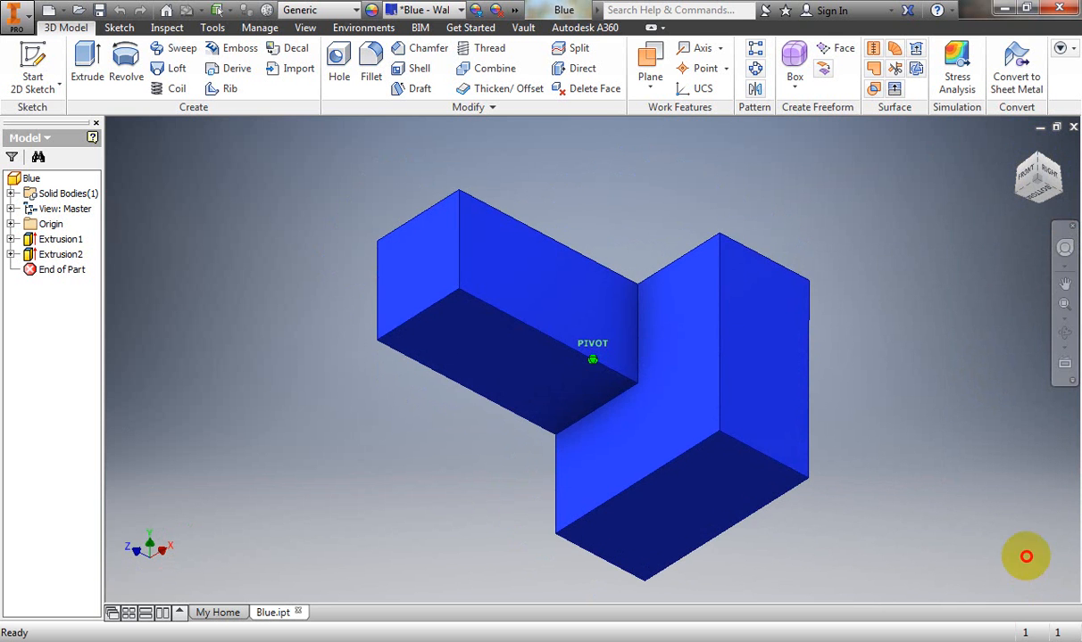
click(1022, 198)
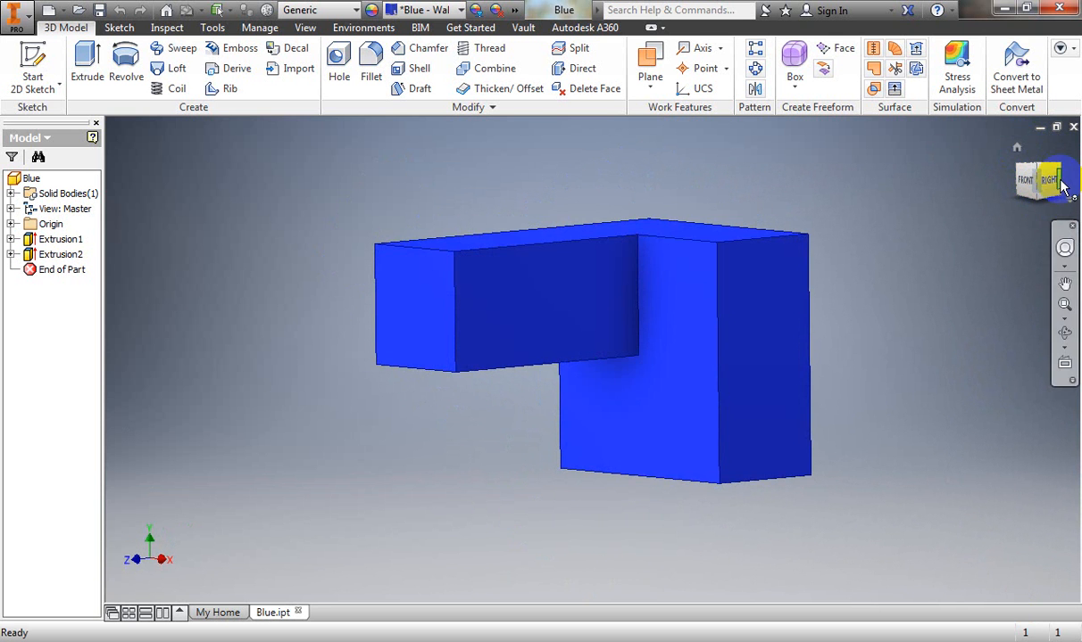
click(1060, 182)
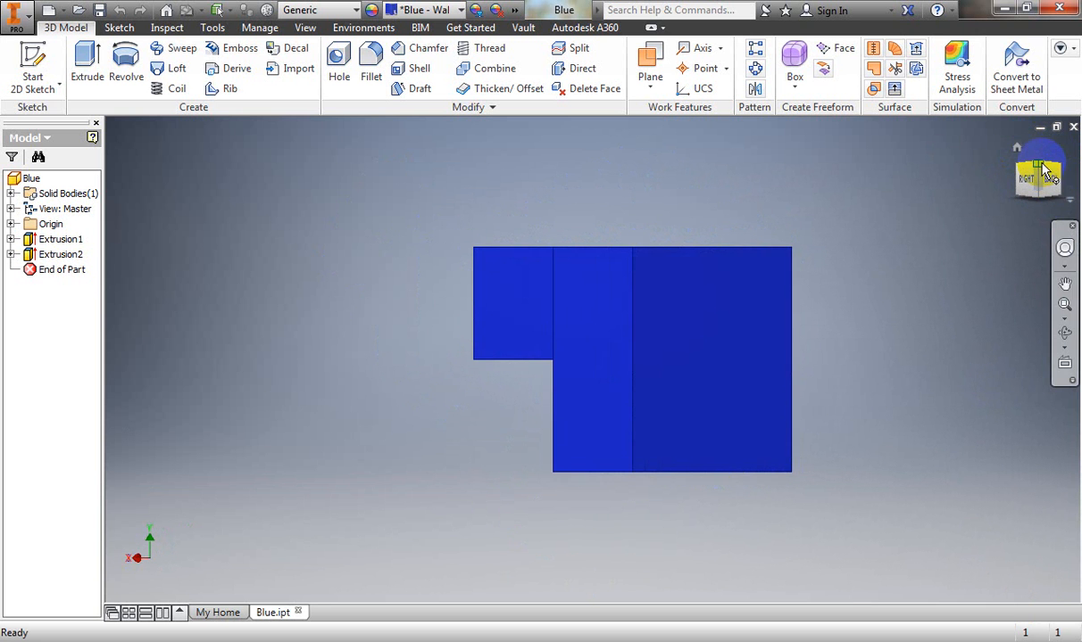
click(1041, 169)
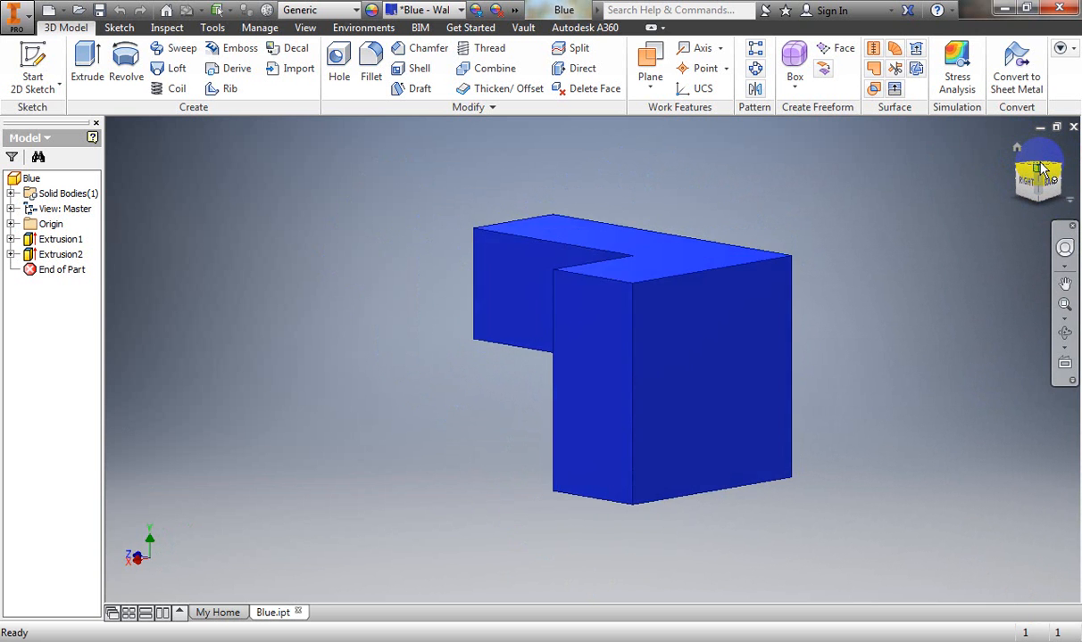
click(1041, 162)
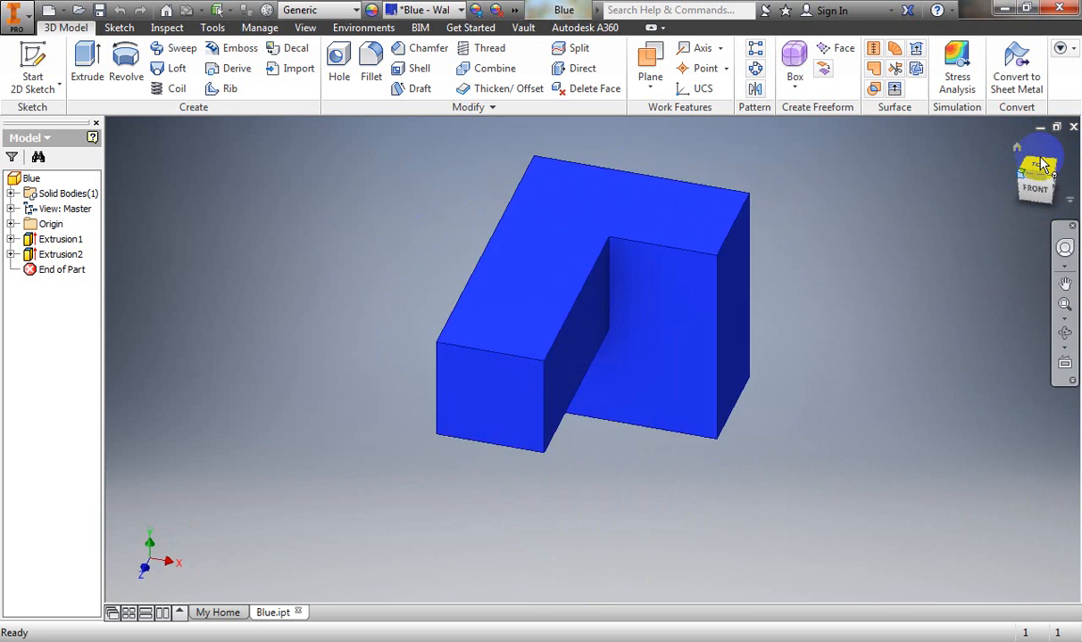
click(1021, 173)
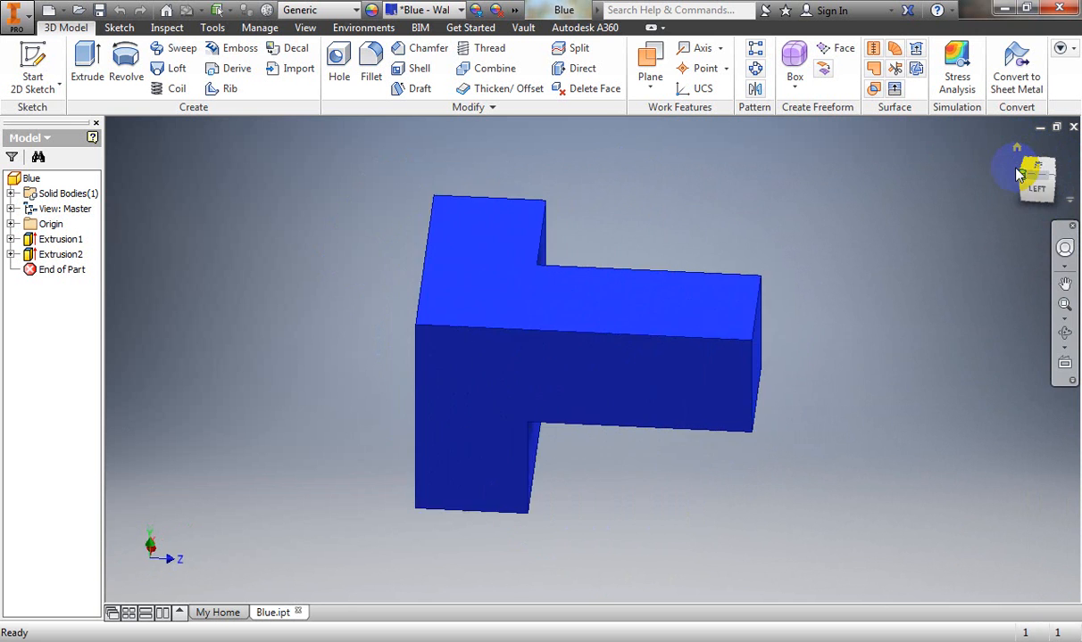
click(1038, 165)
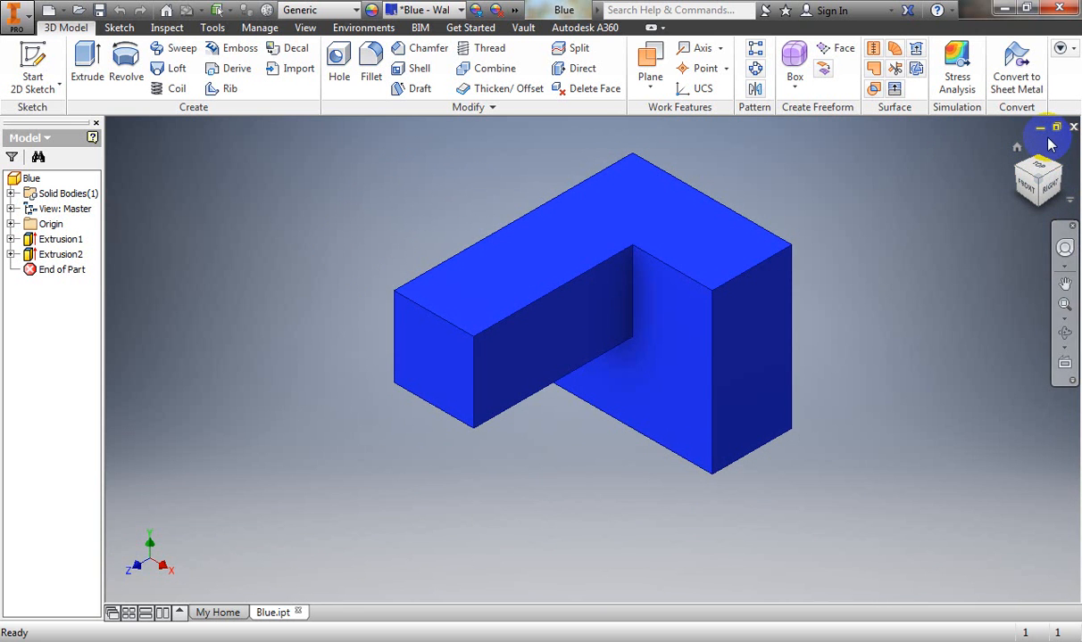
right_click(1073, 203)
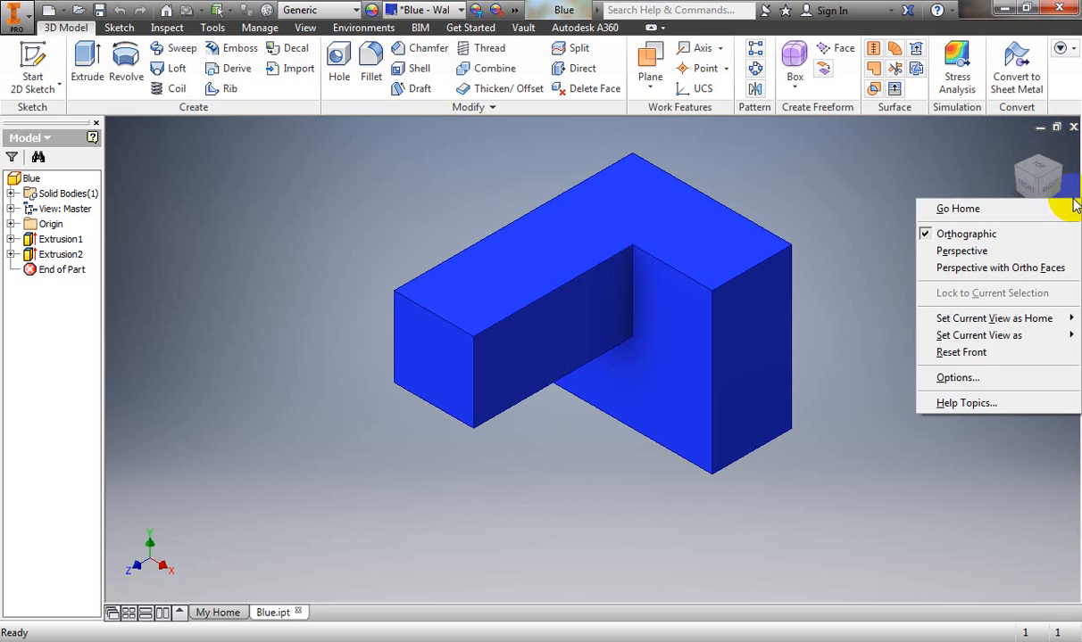
click(981, 211)
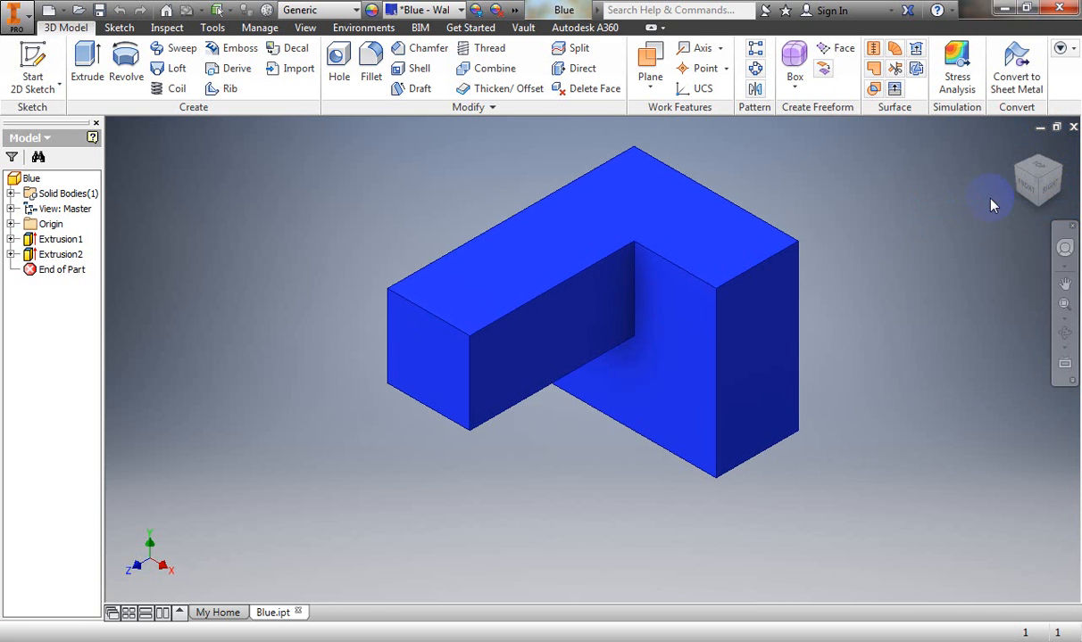
Step: Inspect the blue piece from the right-back edge and through free rotation with Orbit, and exit the orbit command
click(1061, 185)
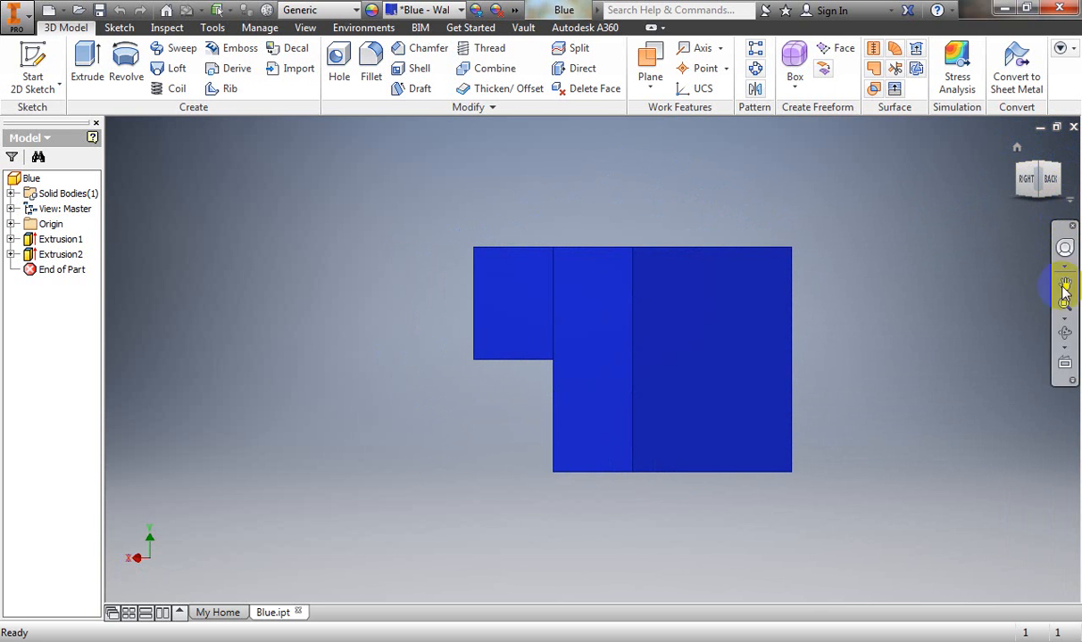
click(1067, 342)
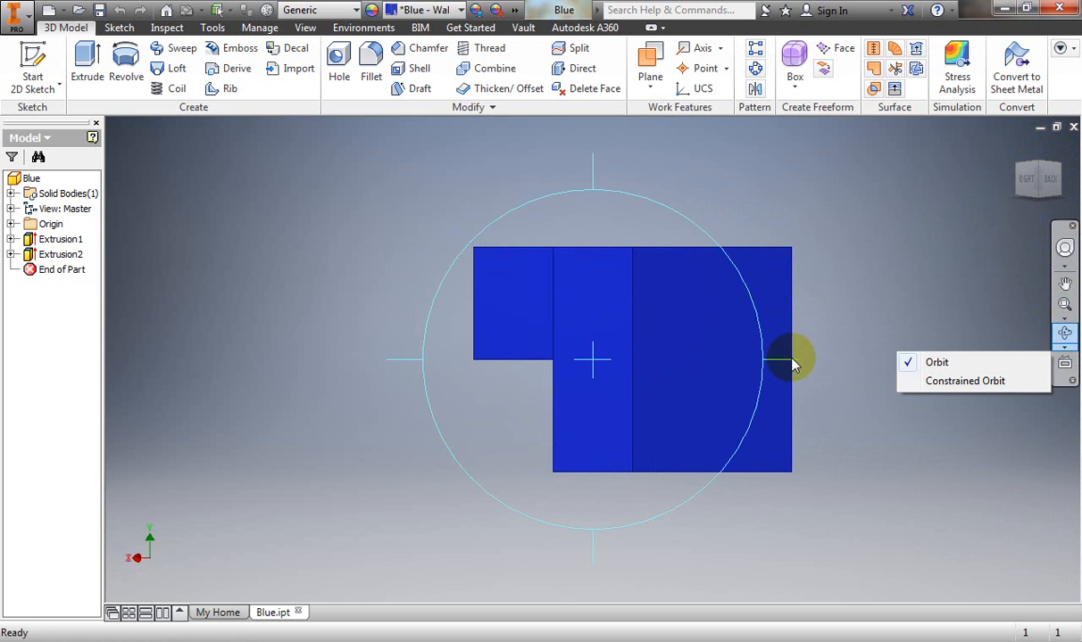
drag(792, 357, 843, 412)
drag(612, 175, 692, 184)
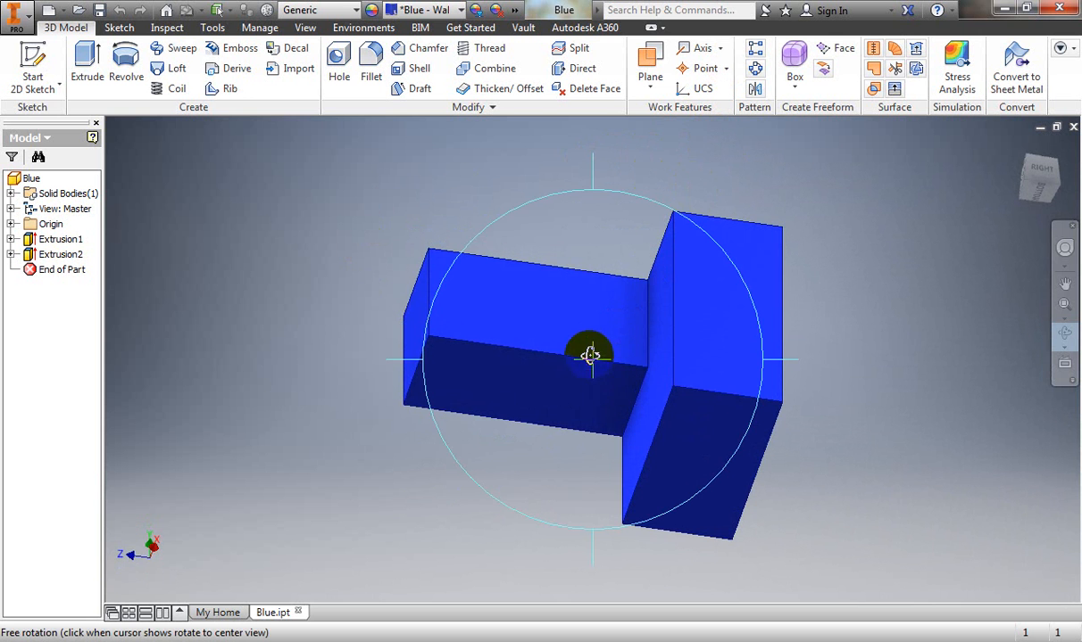
drag(589, 353, 266, 495)
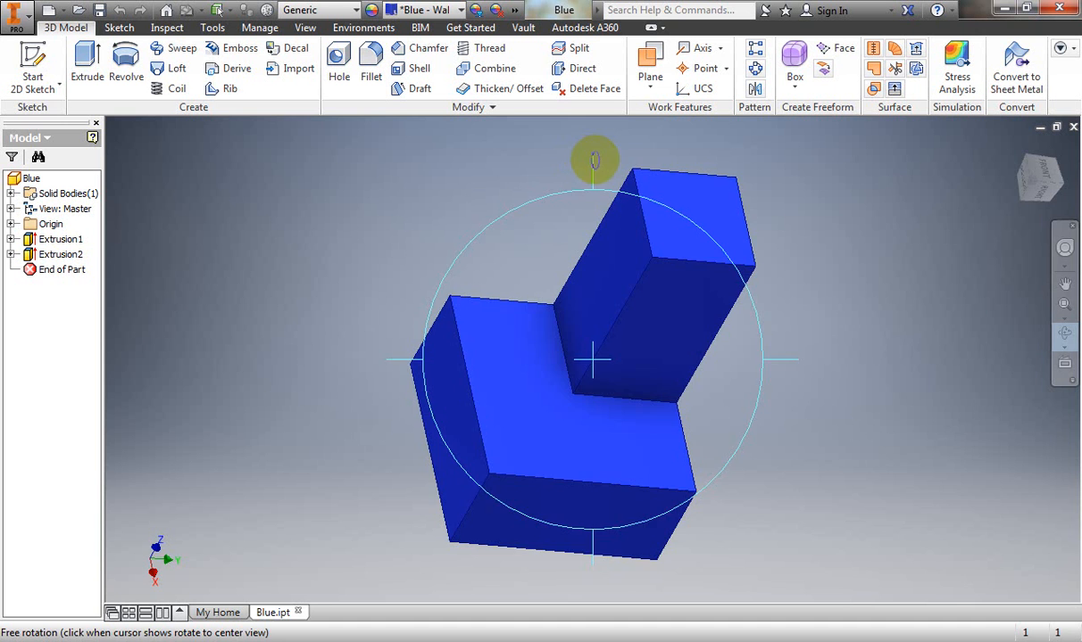
drag(595, 160, 570, 170)
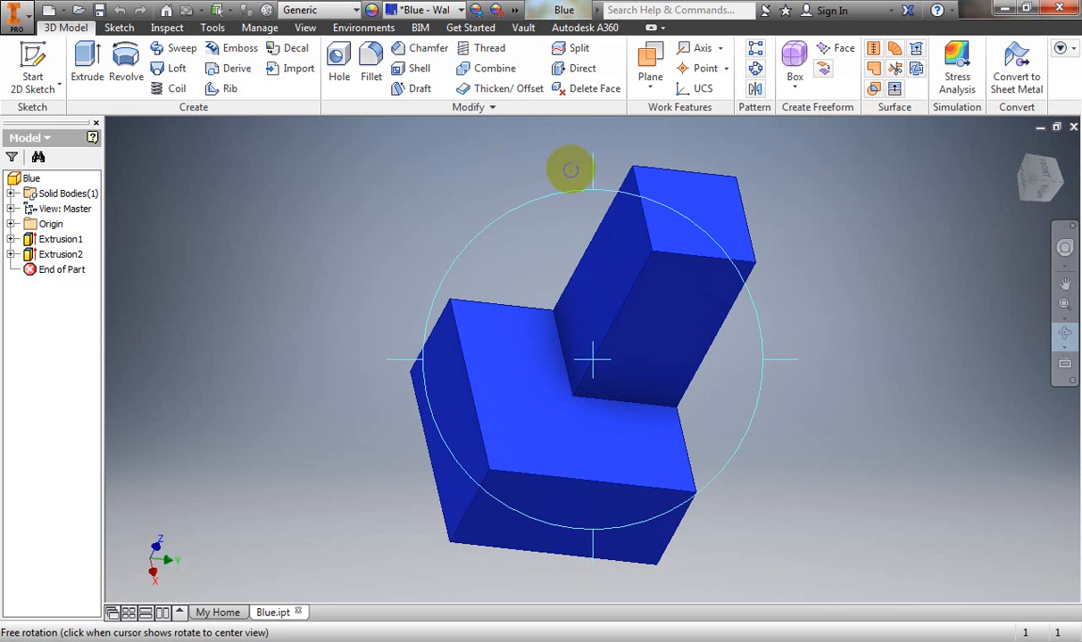
click(864, 433)
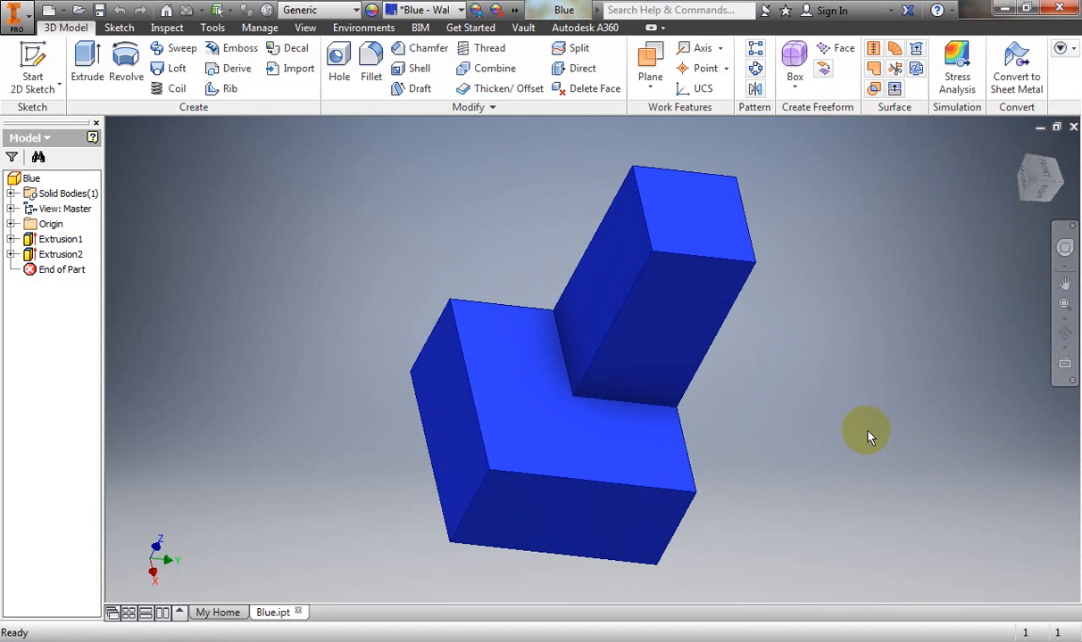